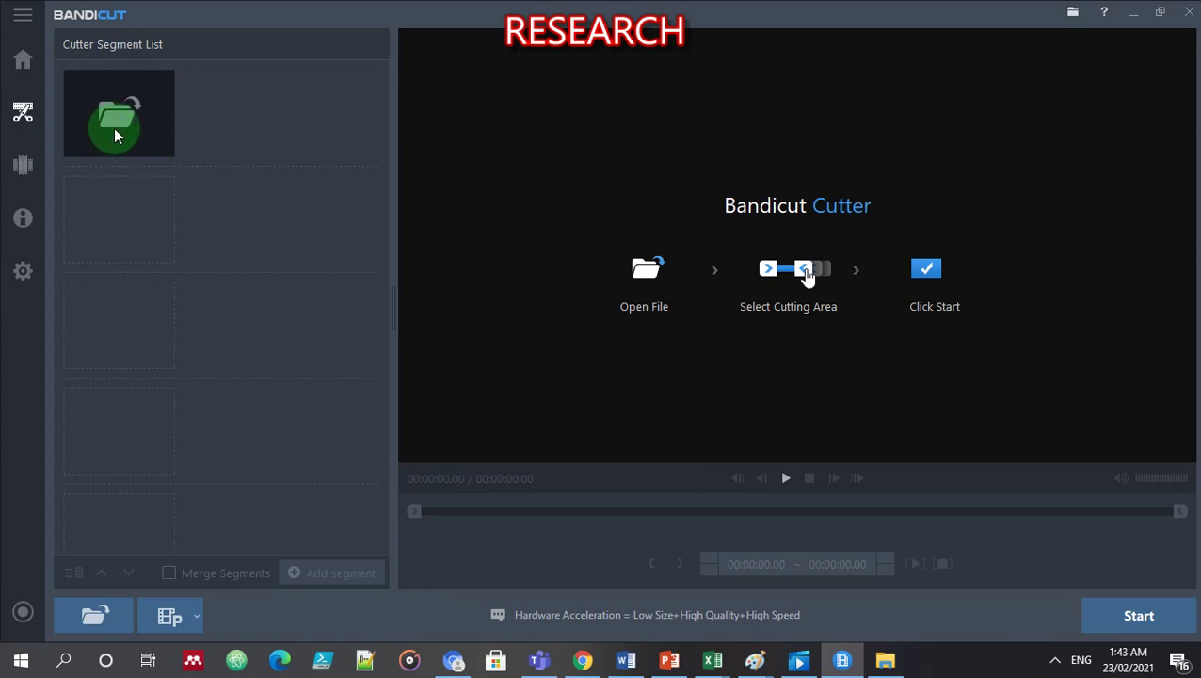
left_click(648, 312)
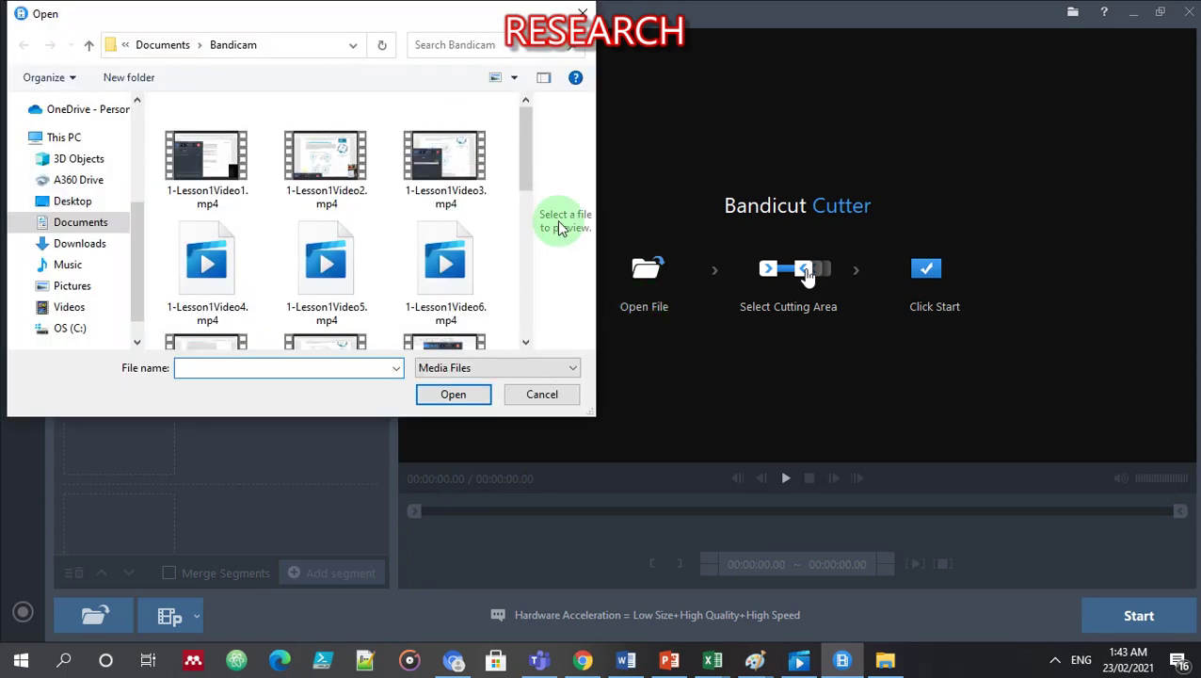
left_click_drag(530, 189, 540, 357)
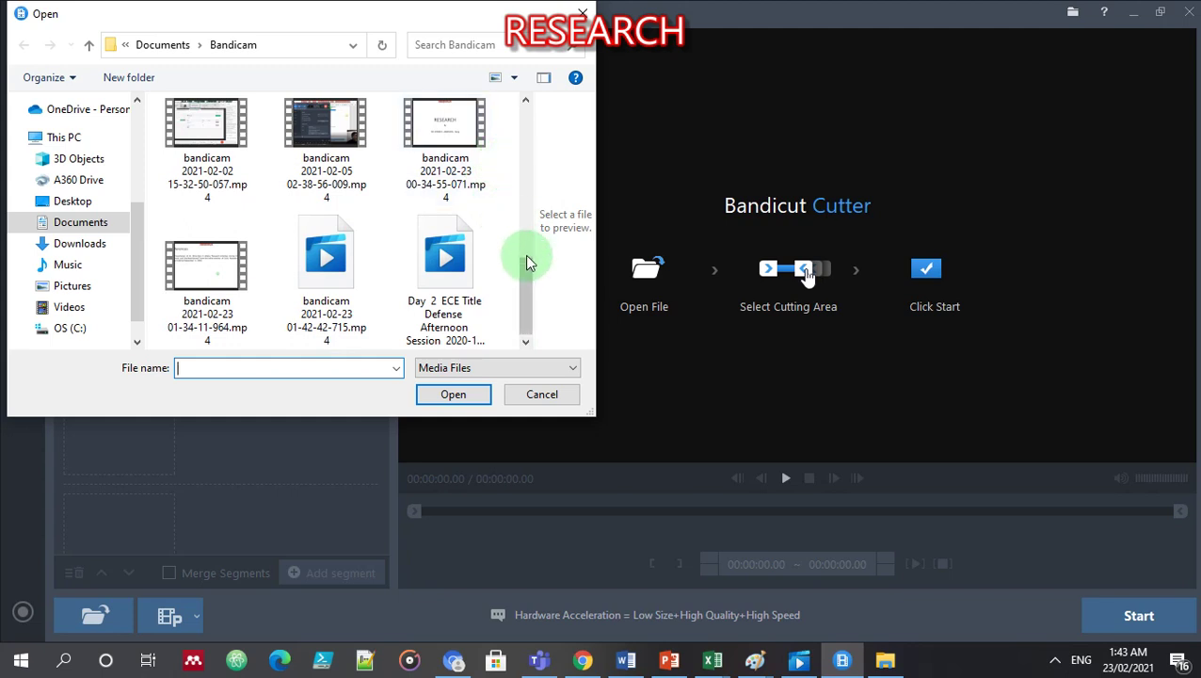
left_click(464, 146)
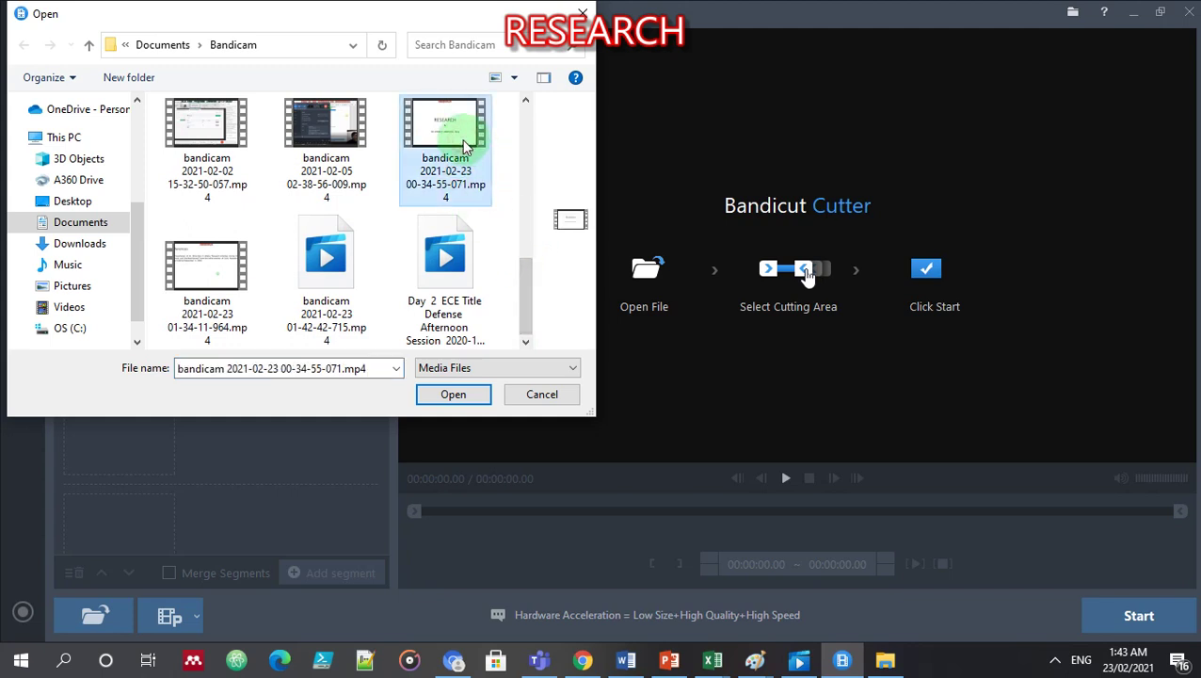
left_click(461, 400)
left_click(463, 401)
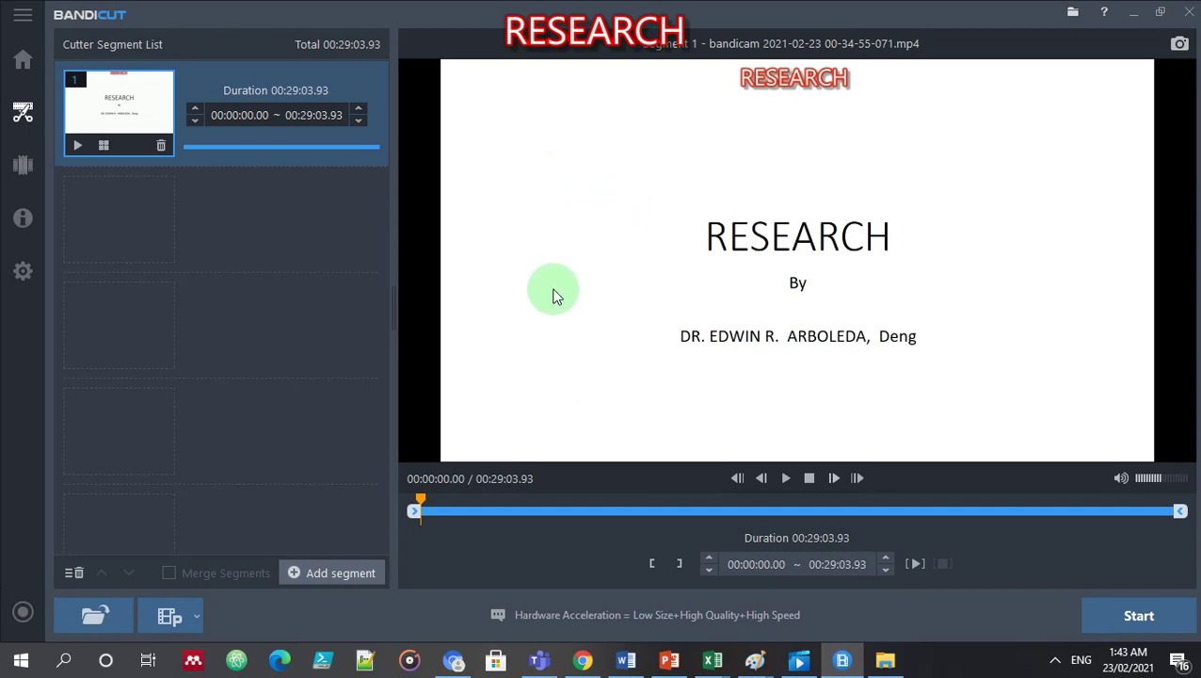
- Preview the opening seconds of the video and set the segment's start time to 00:00:06.00
left_click(787, 480)
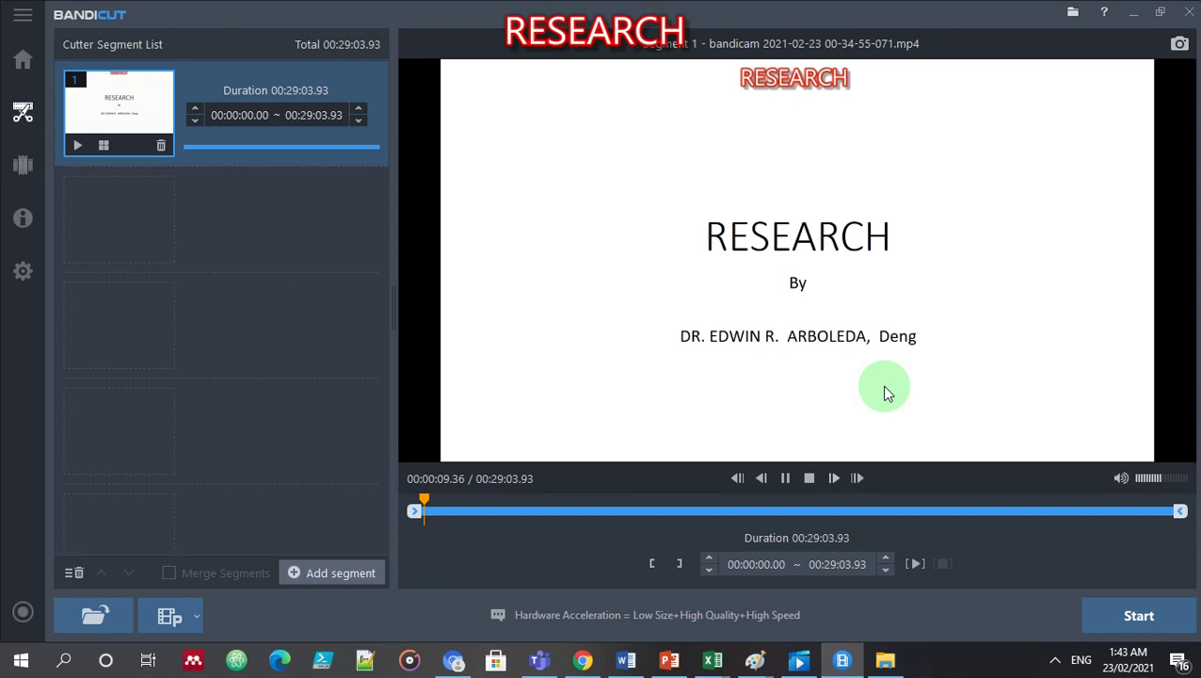
left_click(787, 476)
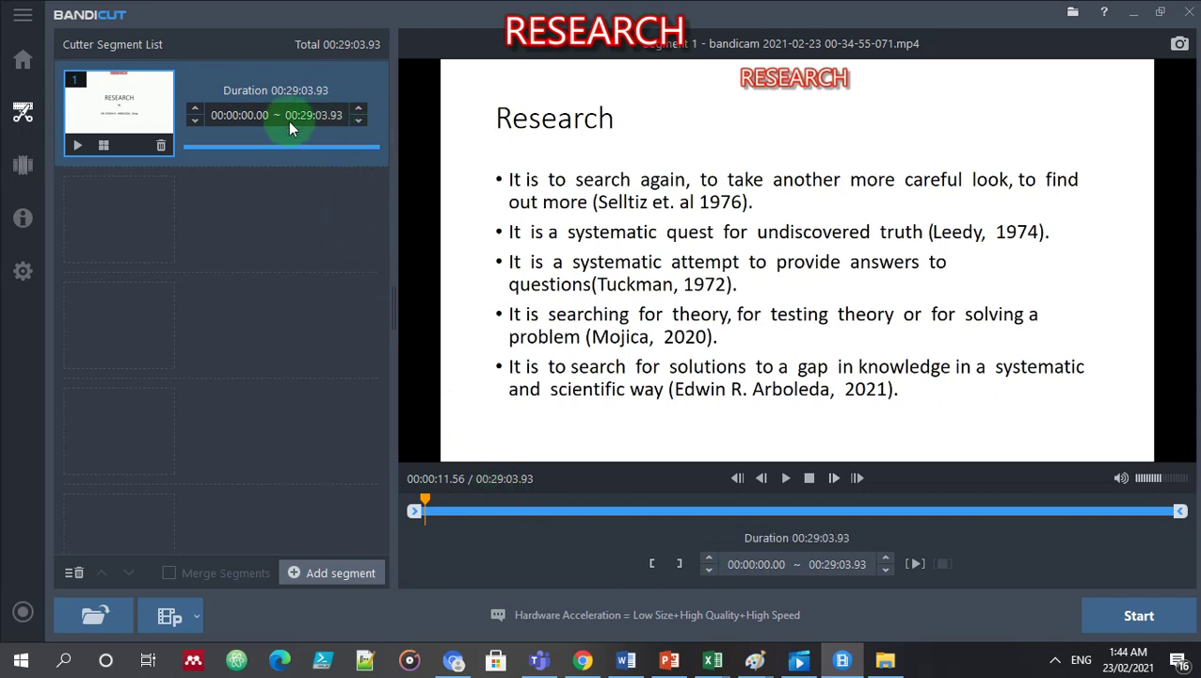
left_click(250, 118)
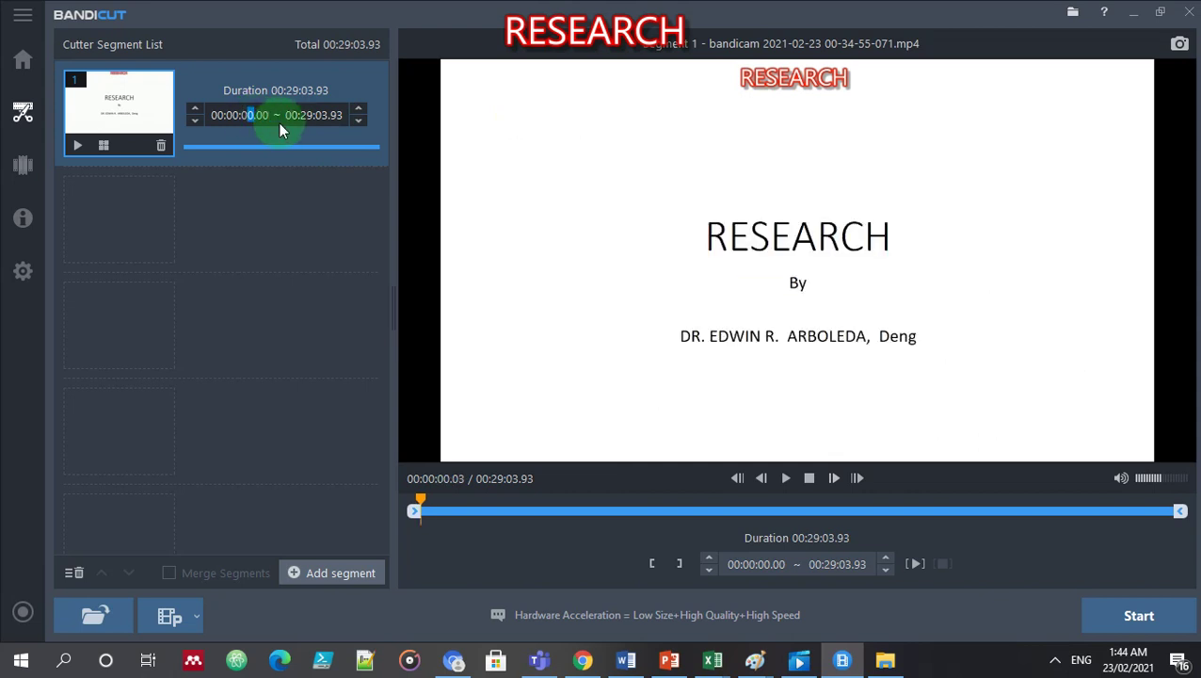
type("5")
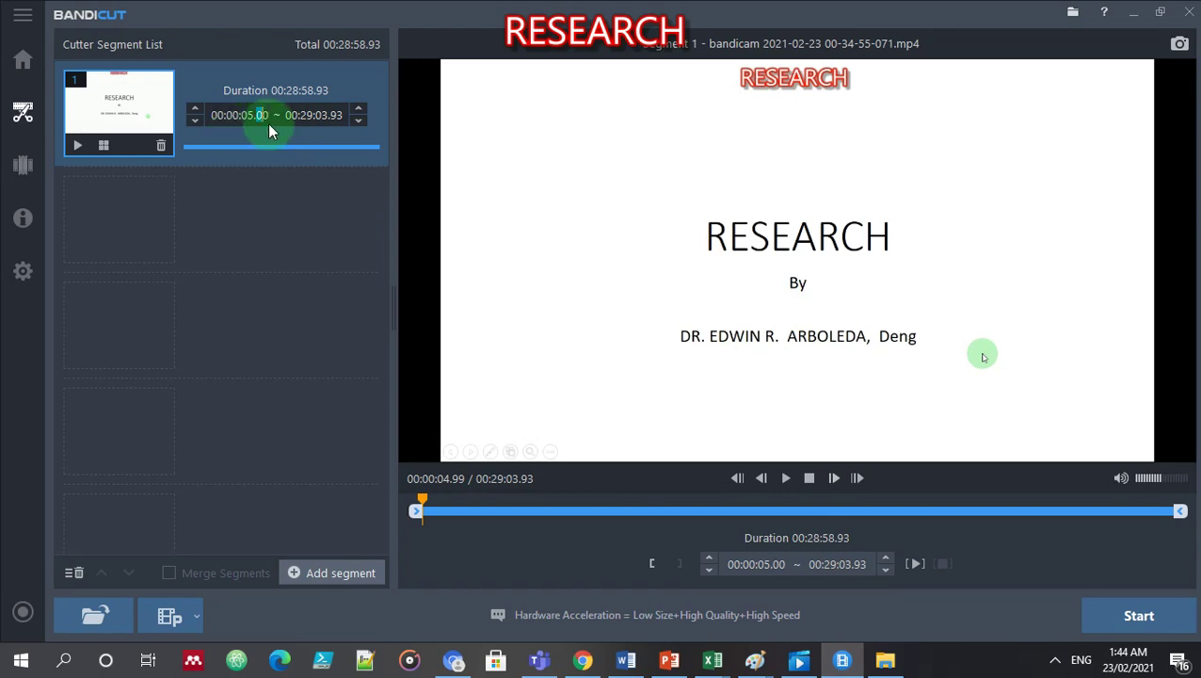
key("Left")
type("6")
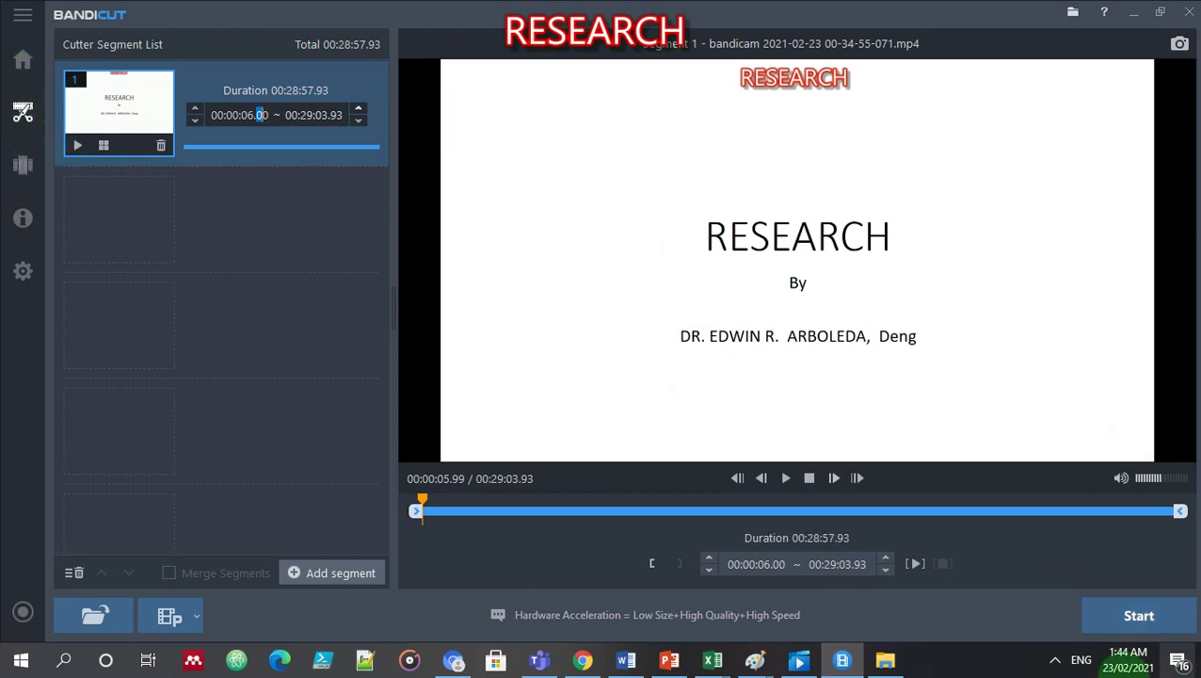
- Export the trimmed segment as Research Video Part 1 into the 1- Project Youtube folder
left_click(1107, 620)
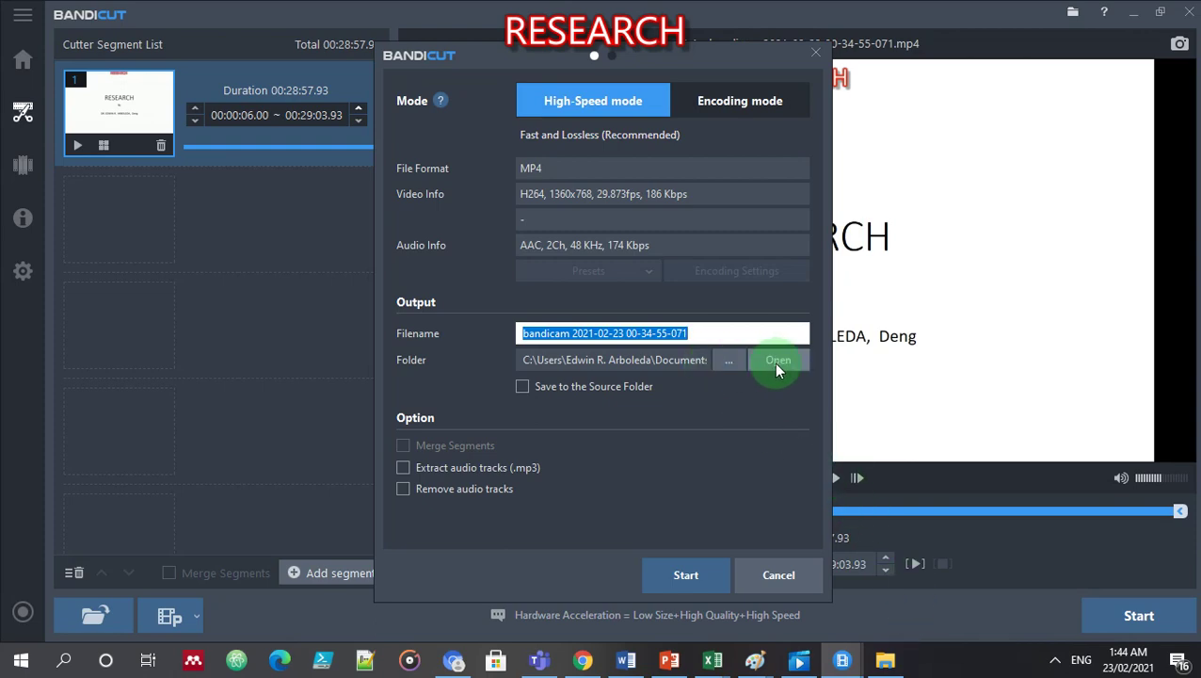
left_click(729, 362)
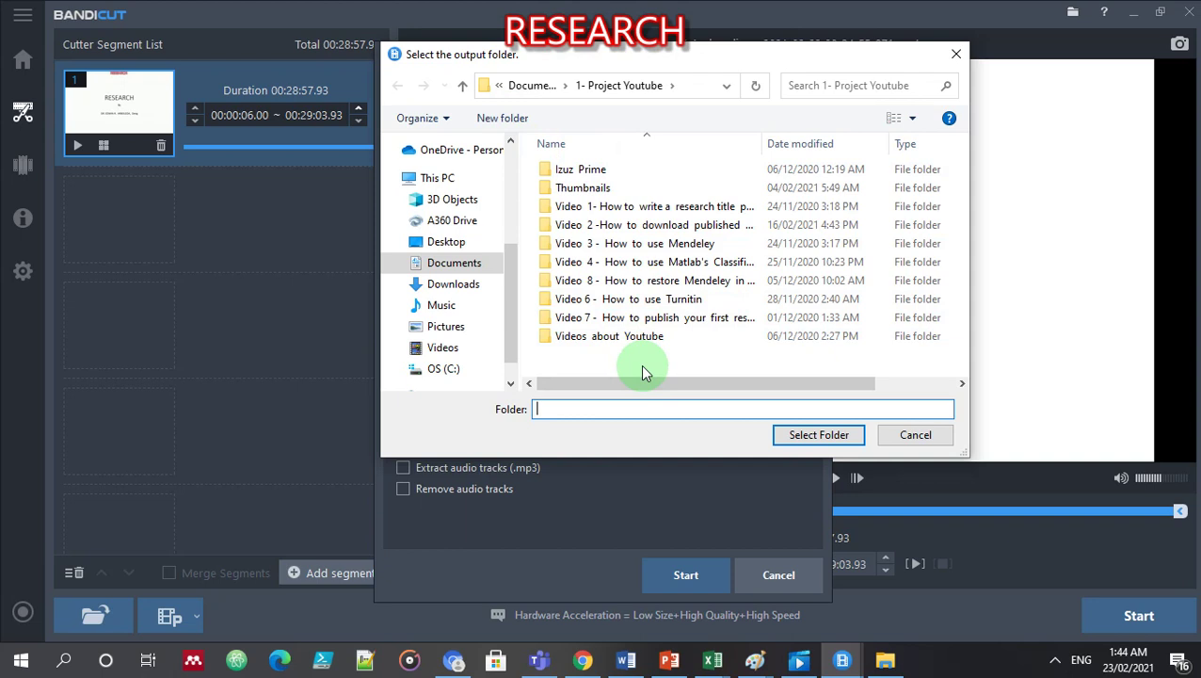
left_click(841, 442)
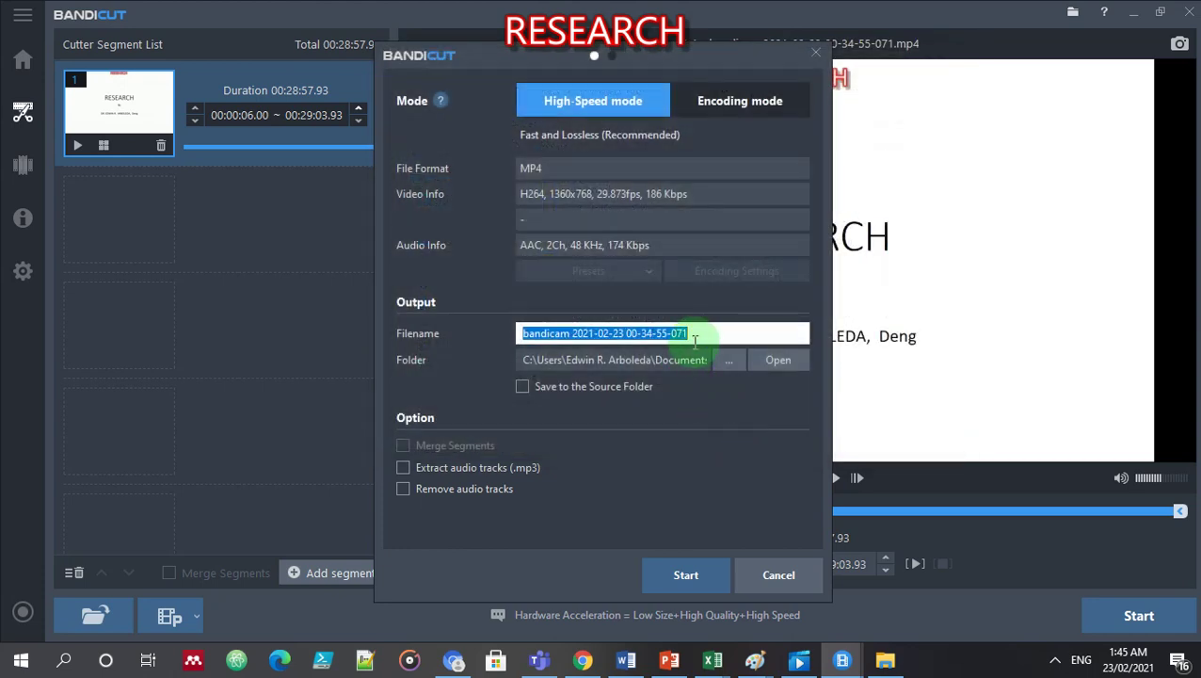
key("BackSpace")
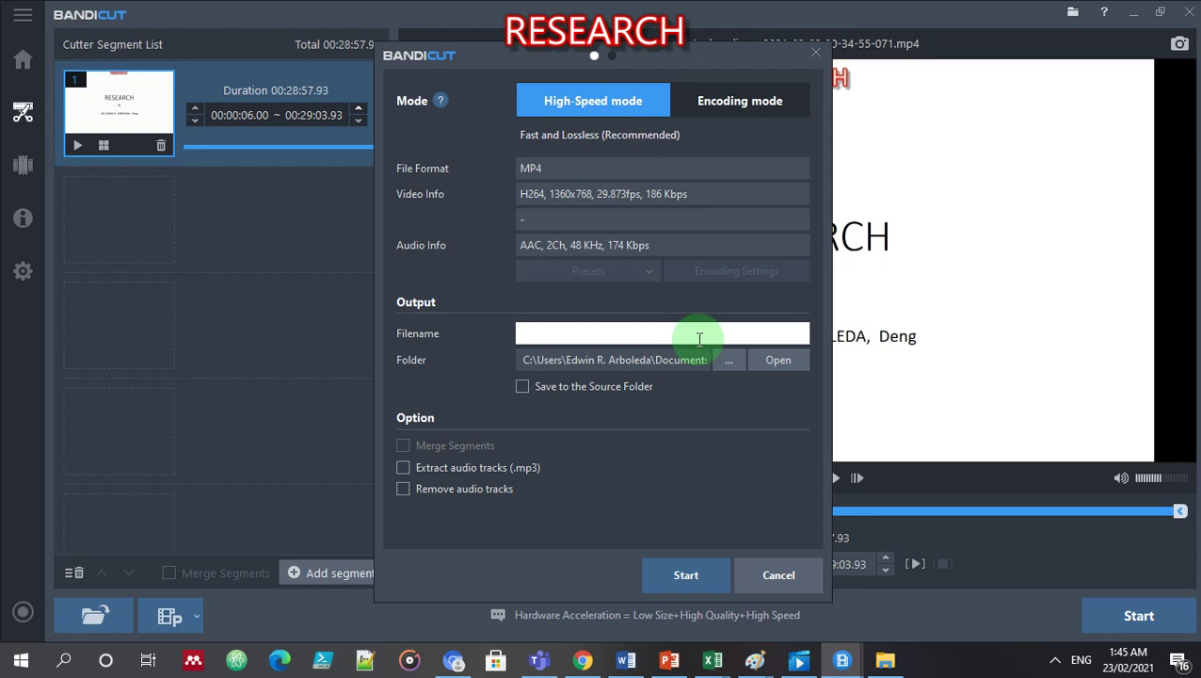
type("Rese")
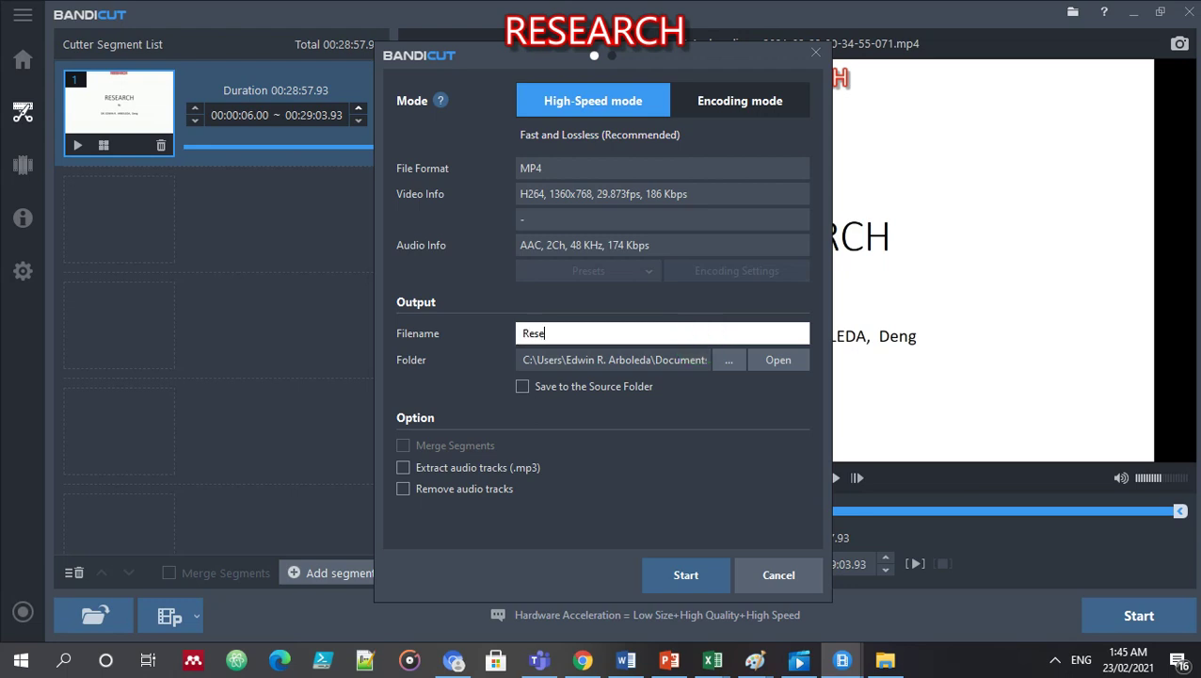
type("arch Vid")
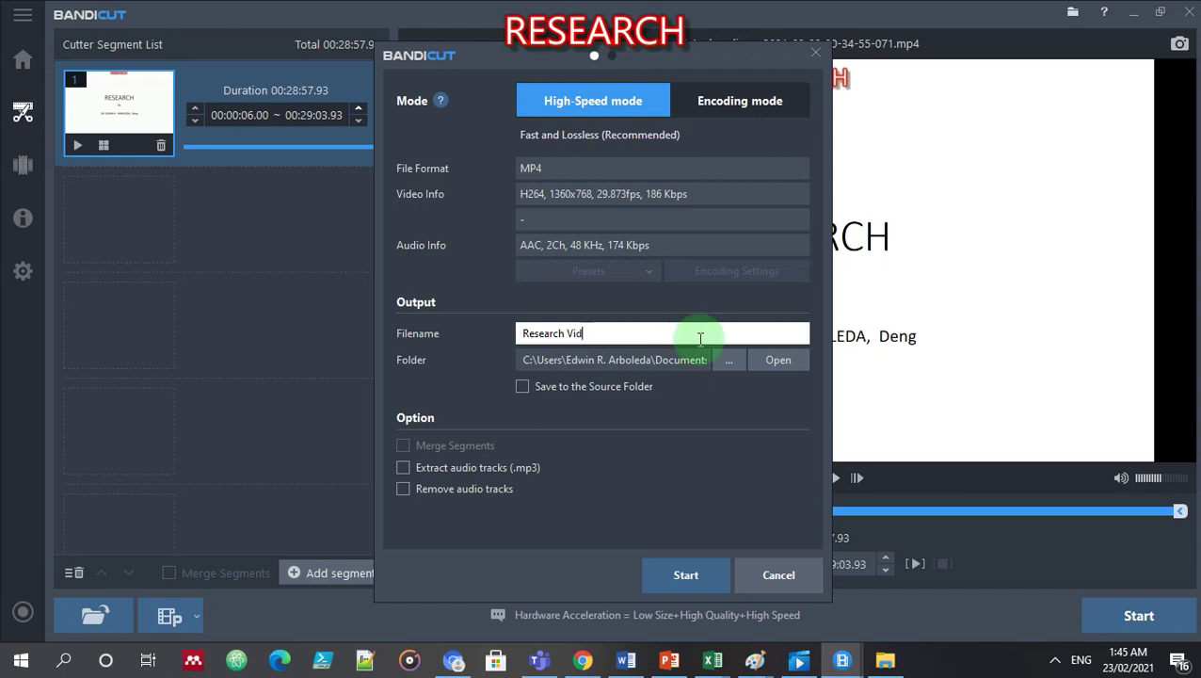
type("eo Part 1")
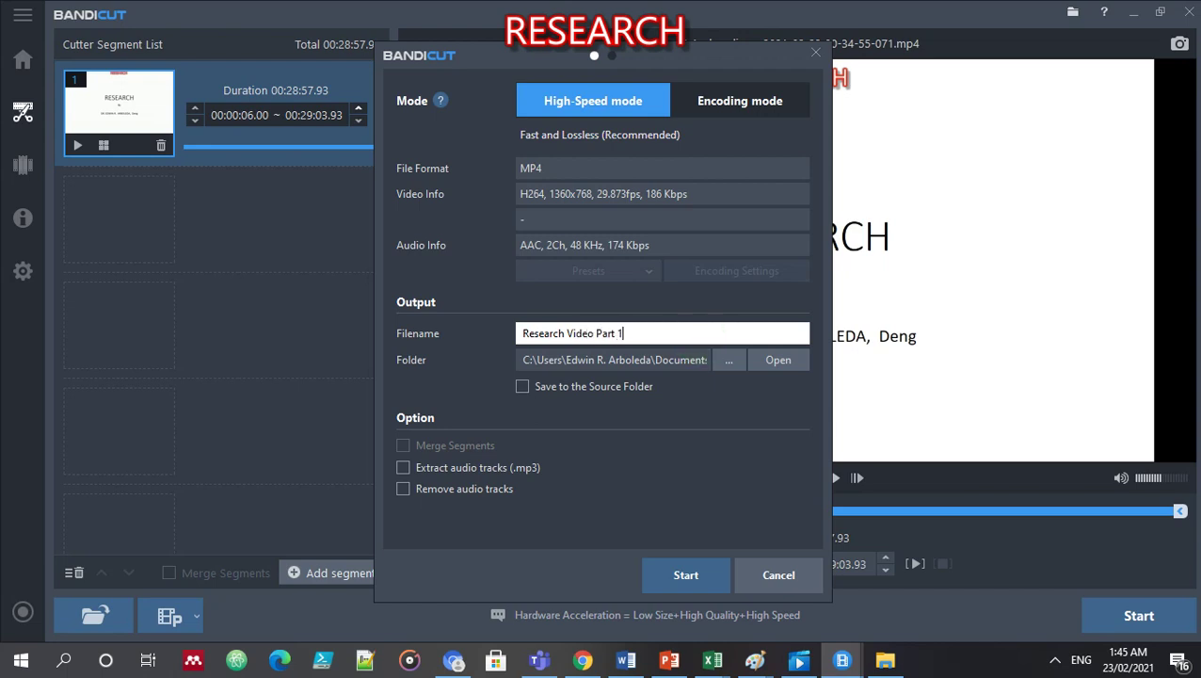
left_click(738, 368)
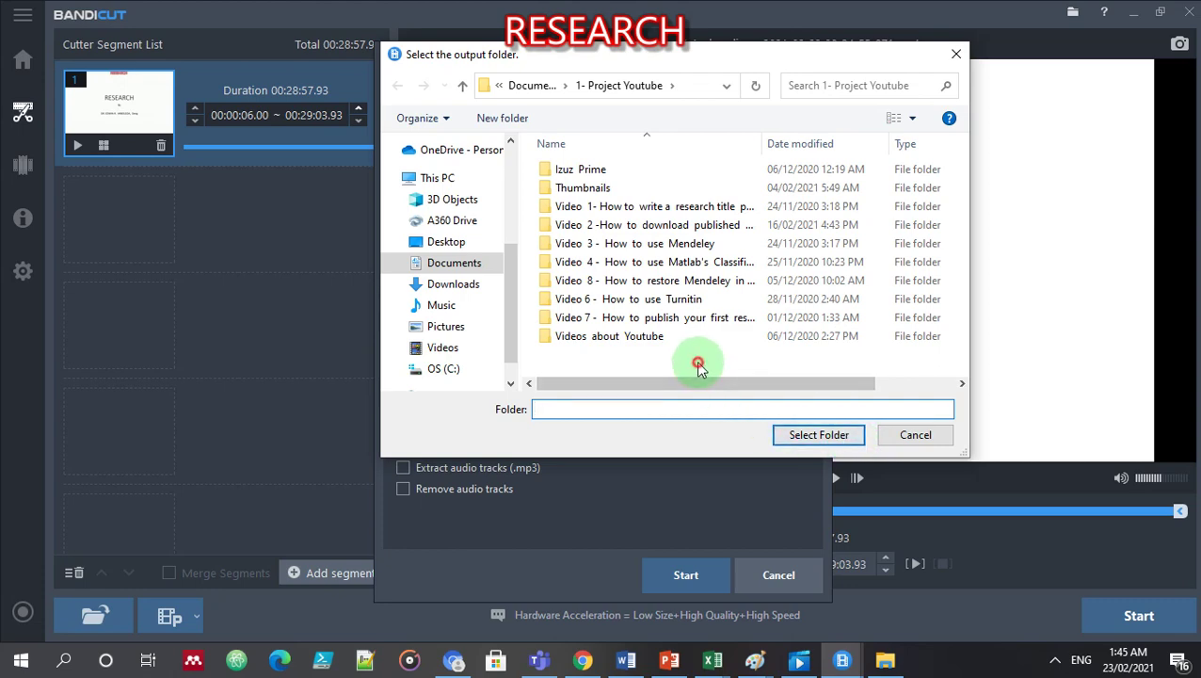
left_click(836, 434)
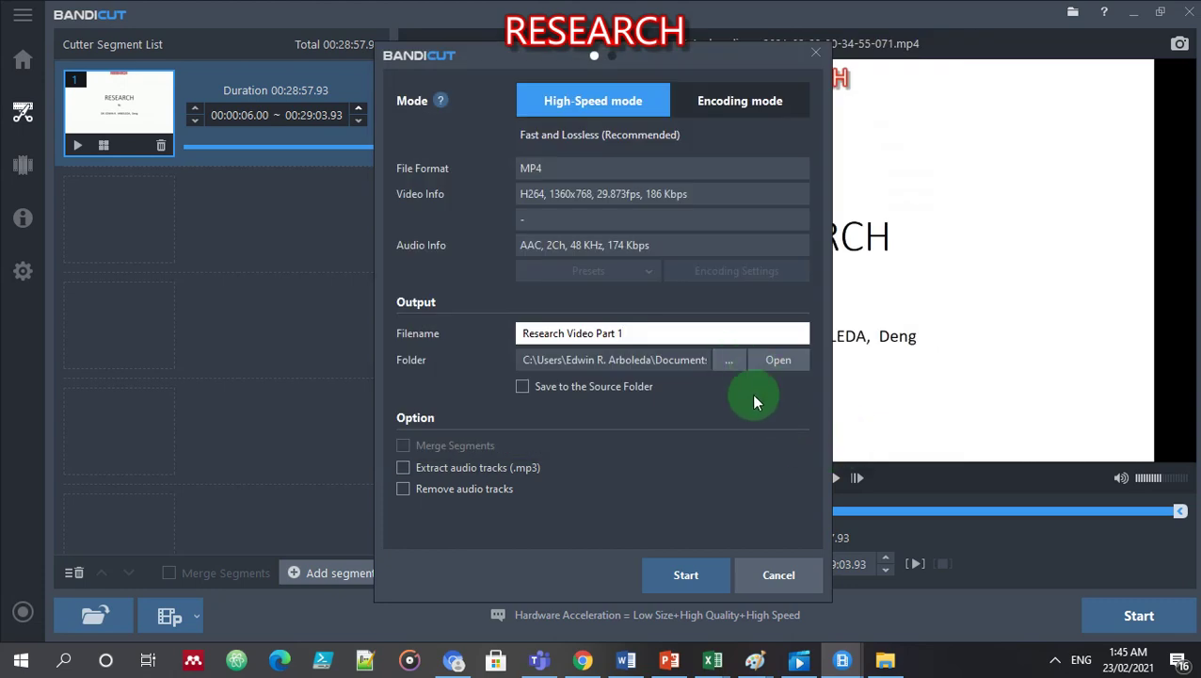
left_click(701, 576)
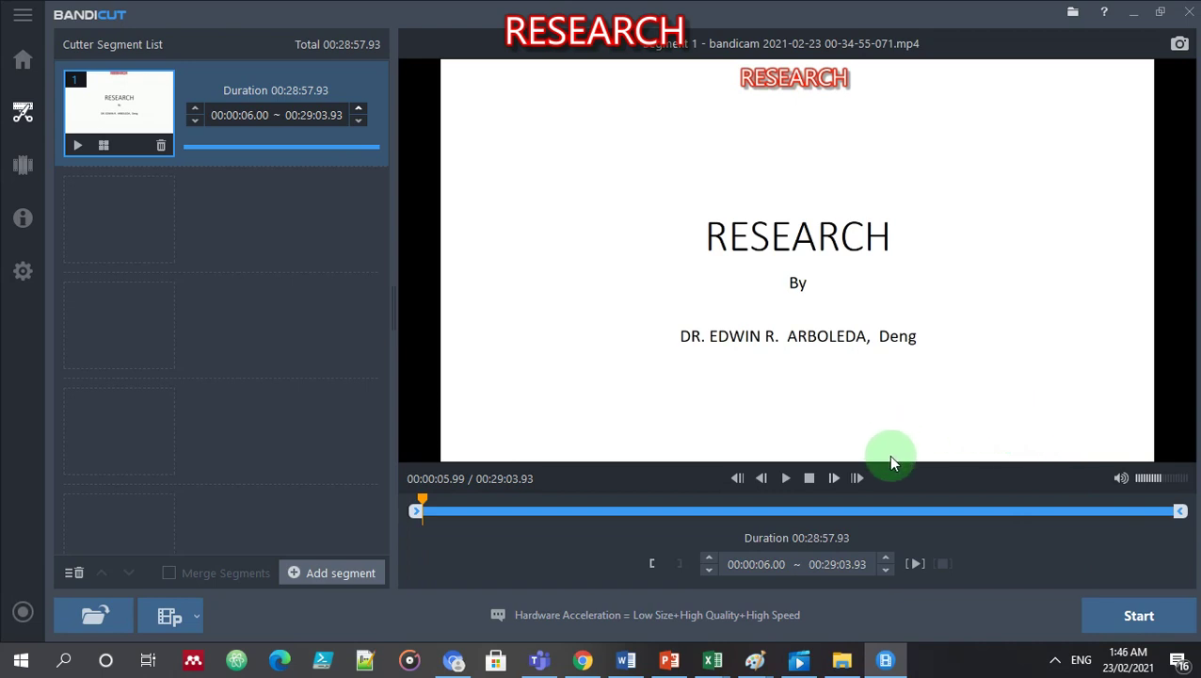
- Play the beginning of the video and check its closing section from about 27:58 onwards
left_click(785, 477)
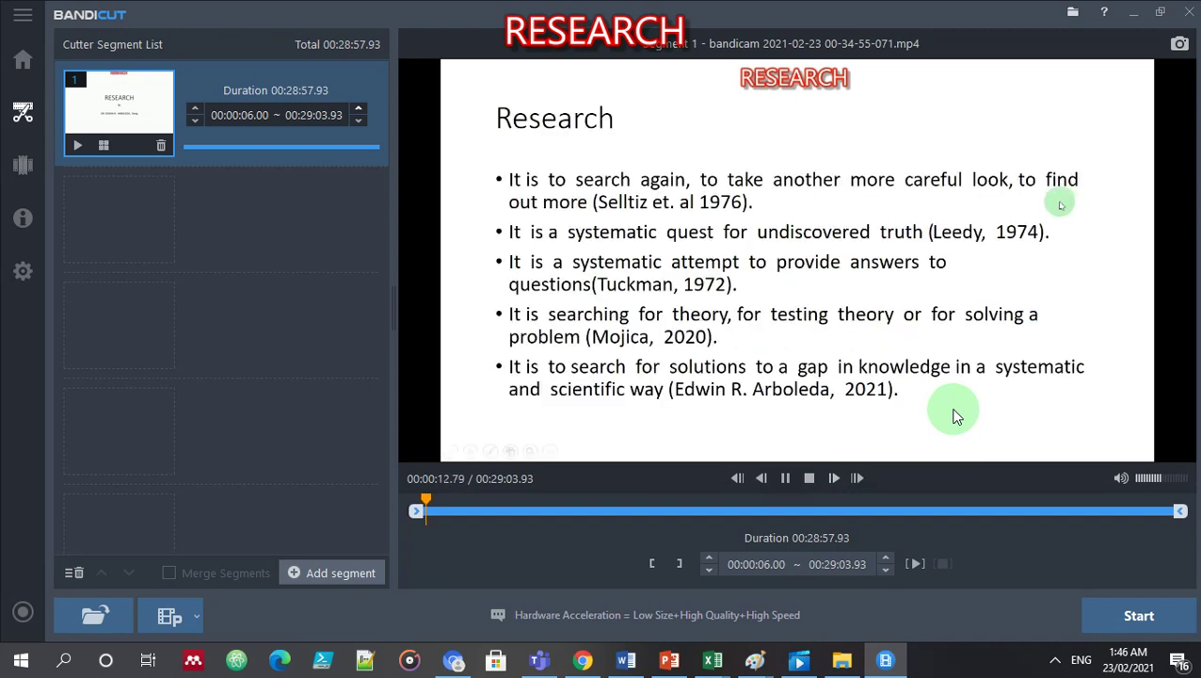
left_click(785, 480)
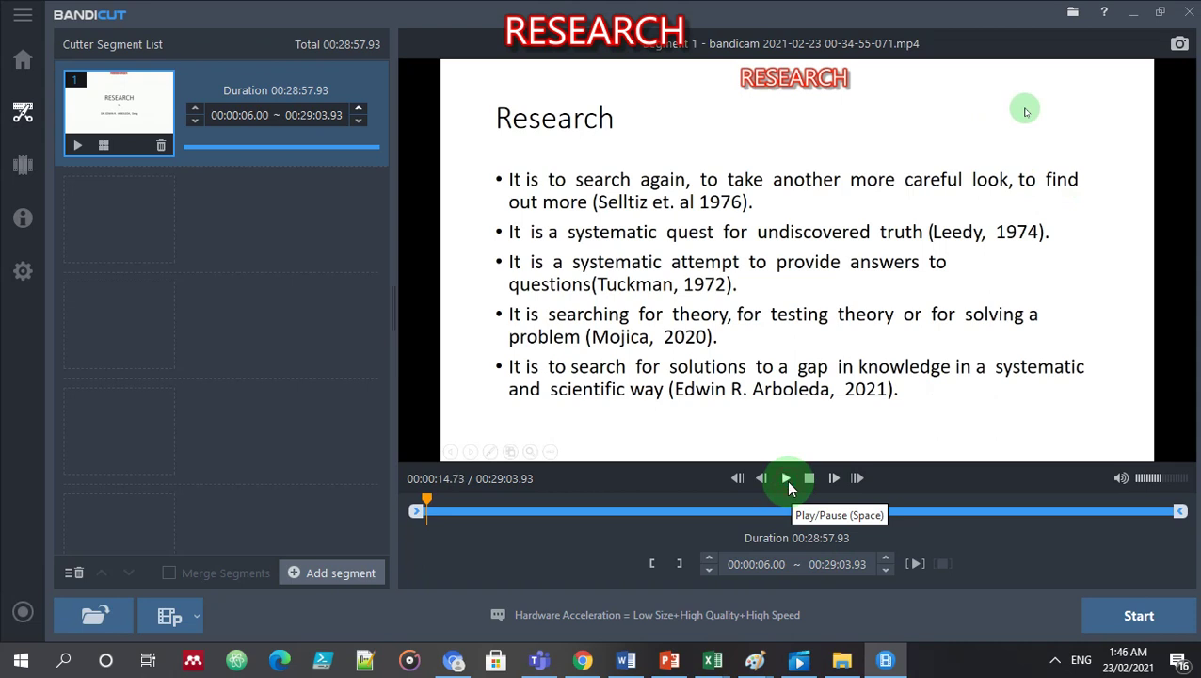
left_click_drag(436, 516, 416, 512)
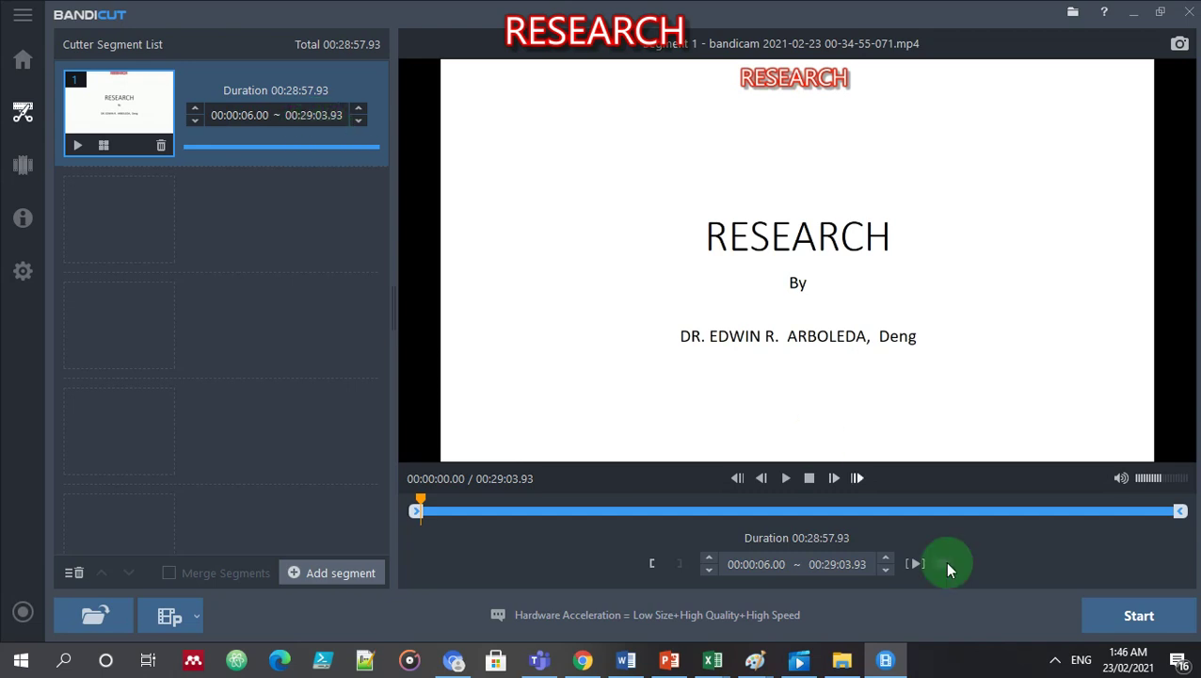
left_click_drag(421, 501, 1145, 505)
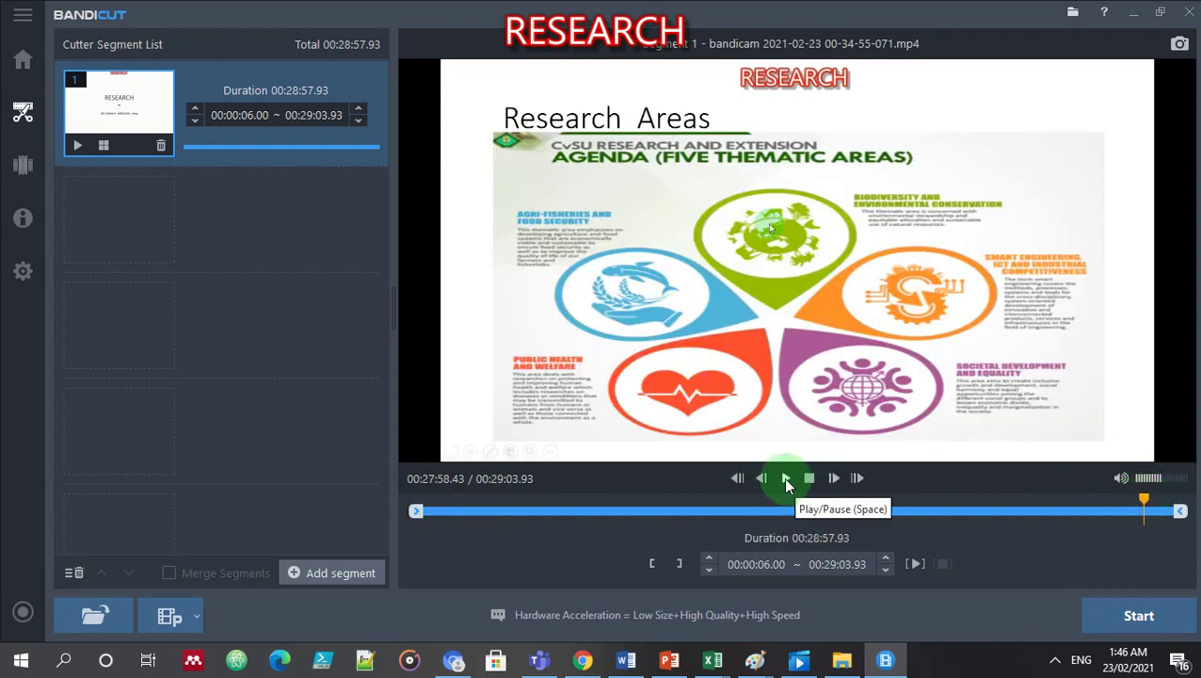
left_click(786, 478)
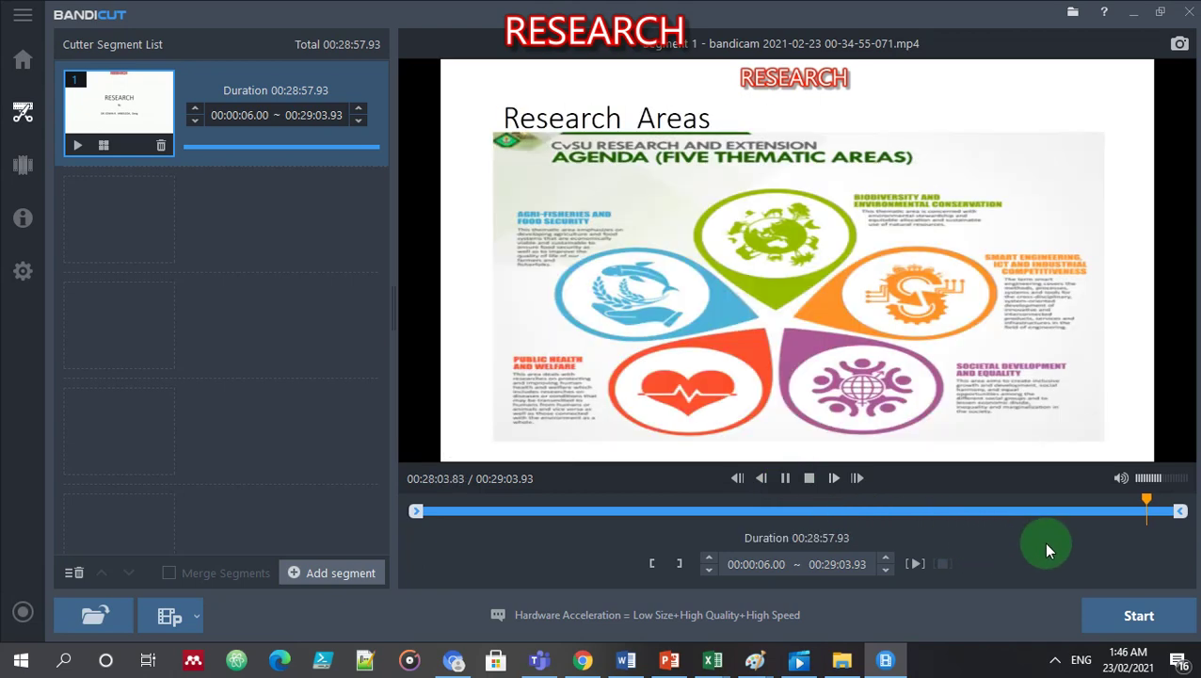
left_click_drag(1157, 507, 1166, 509)
left_click(1122, 623)
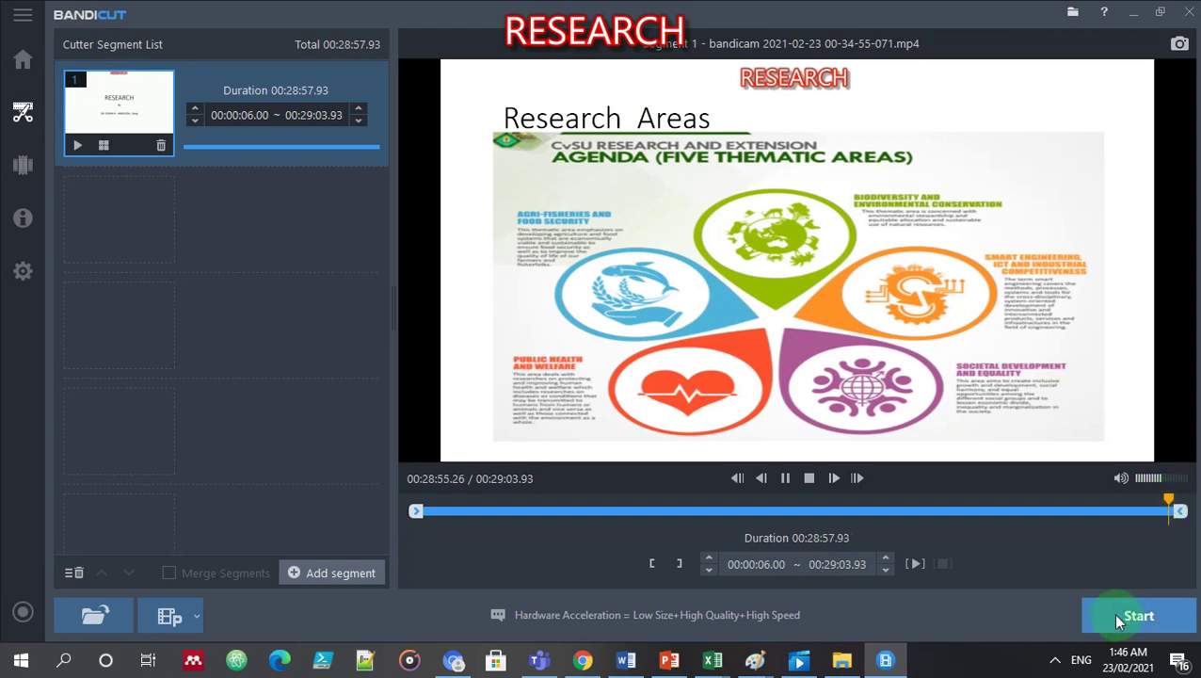
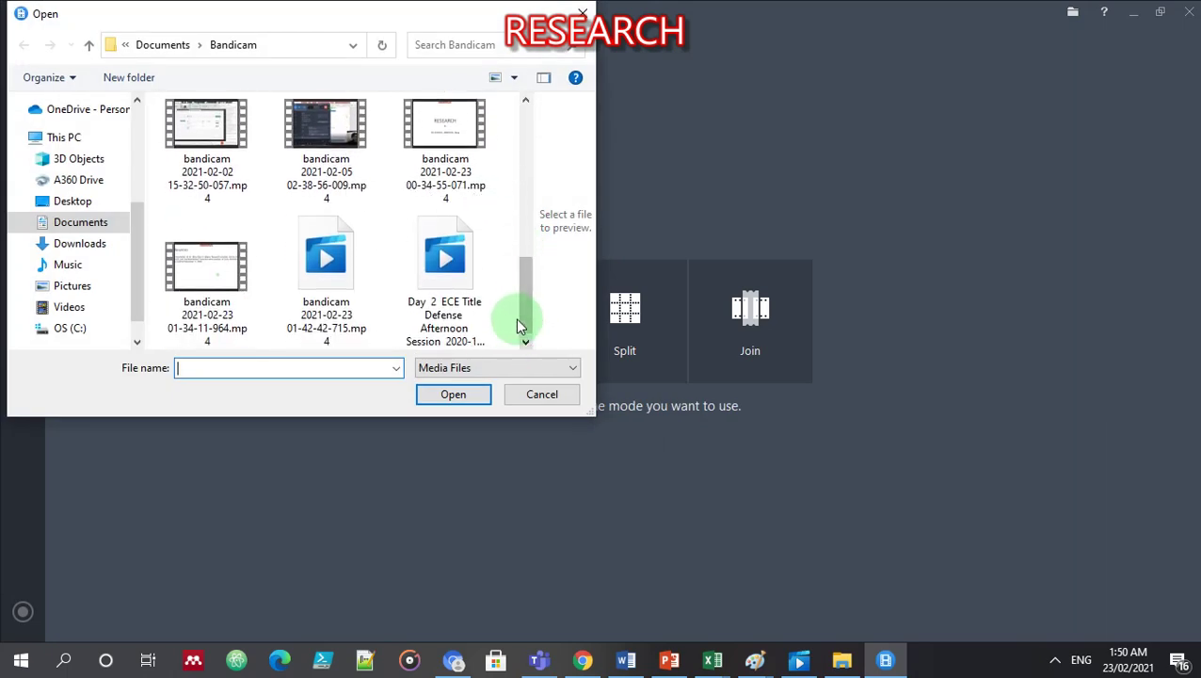
double_click(235, 266)
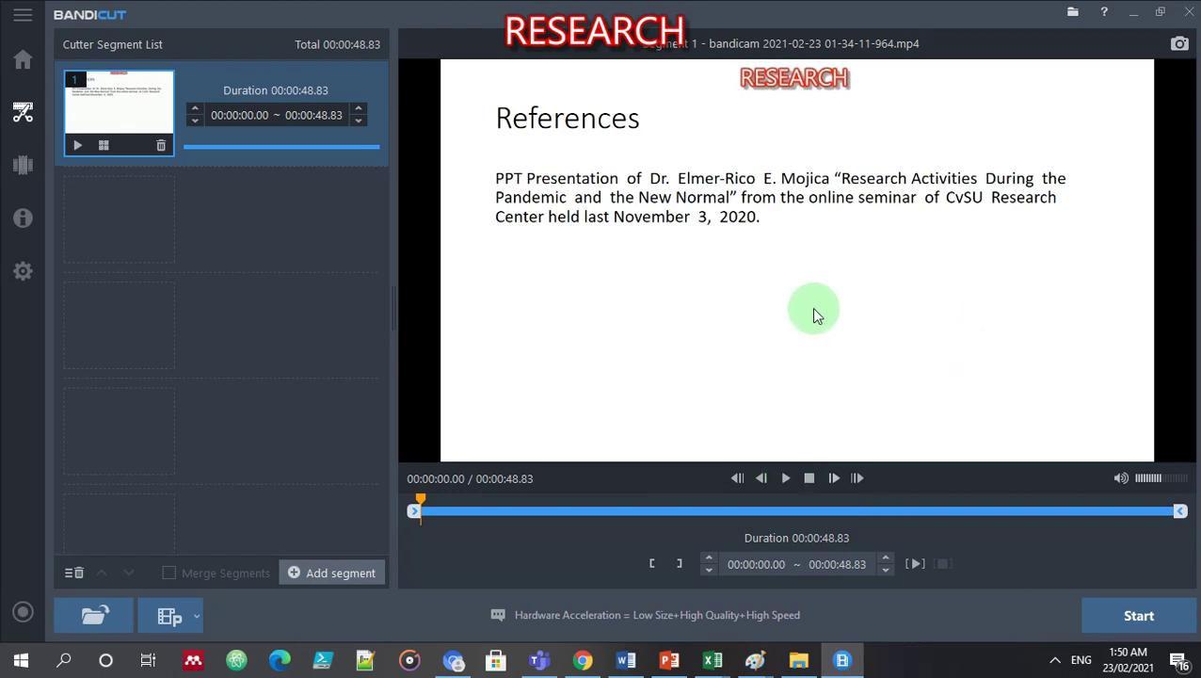
left_click(784, 477)
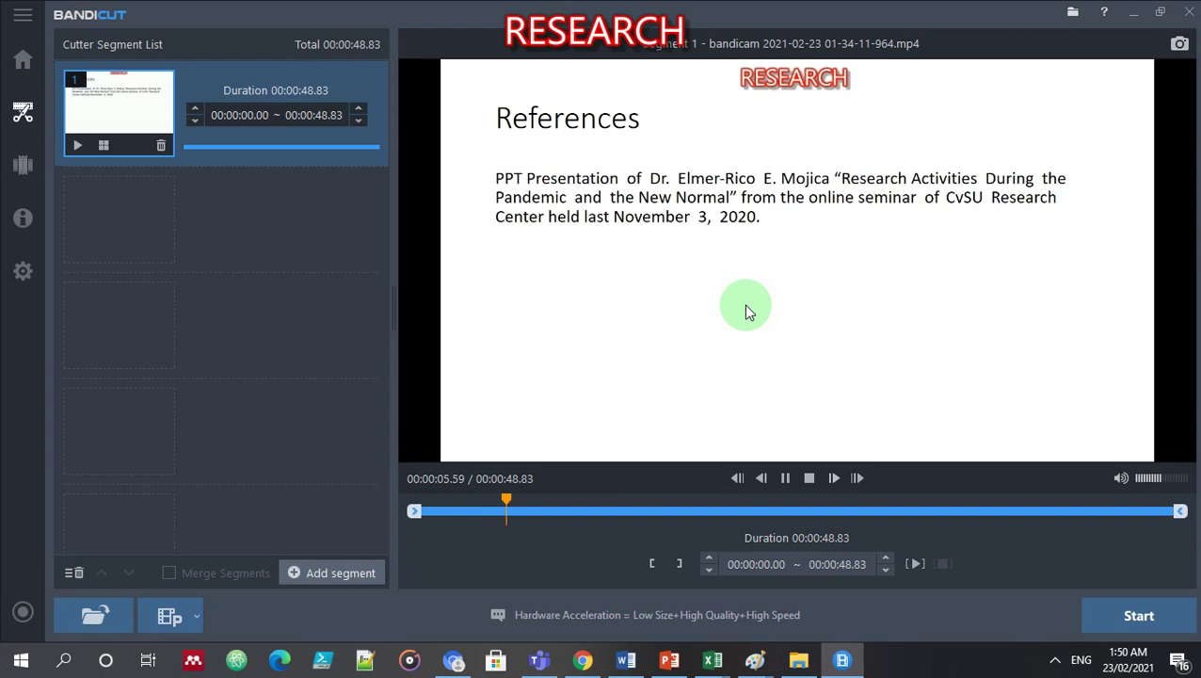
left_click(785, 478)
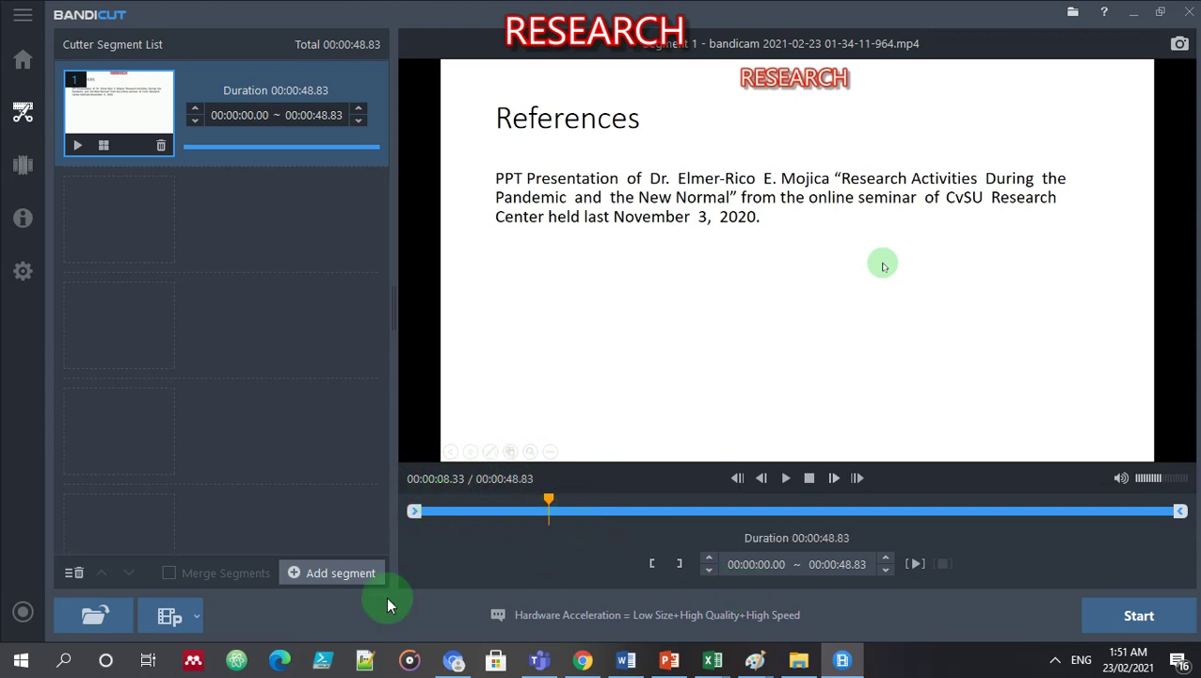
- Set the start time of the References video segment to 00:00:08.33
left_click(253, 120)
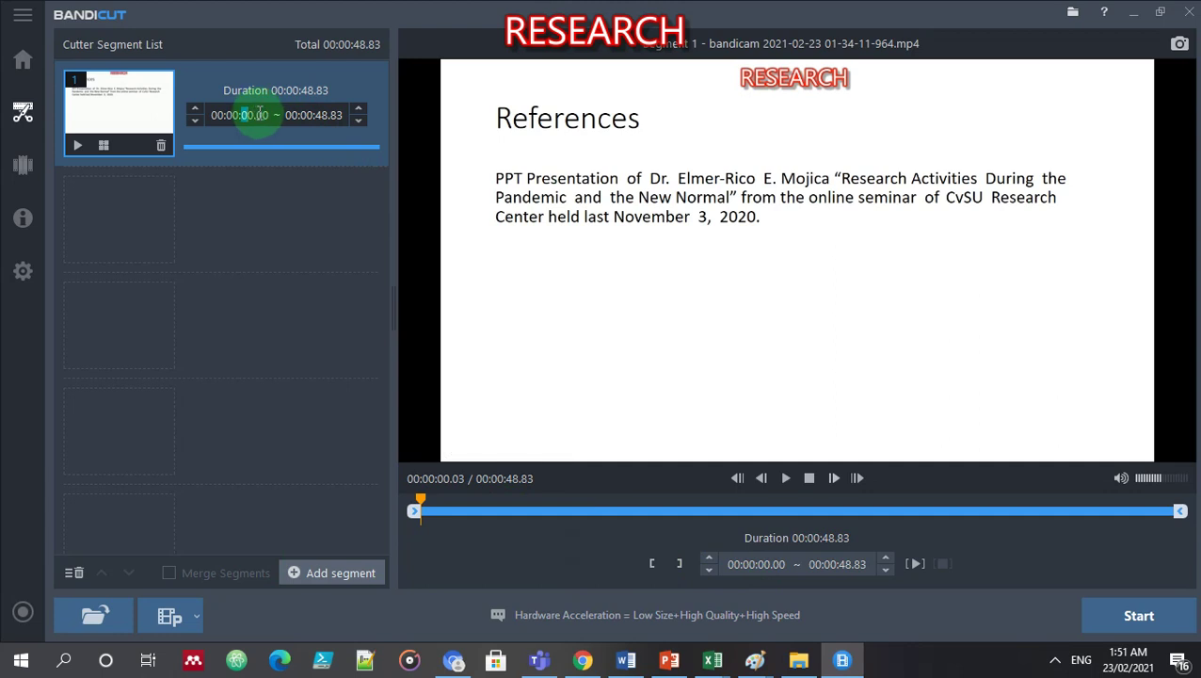
left_click(270, 115)
type("8.")
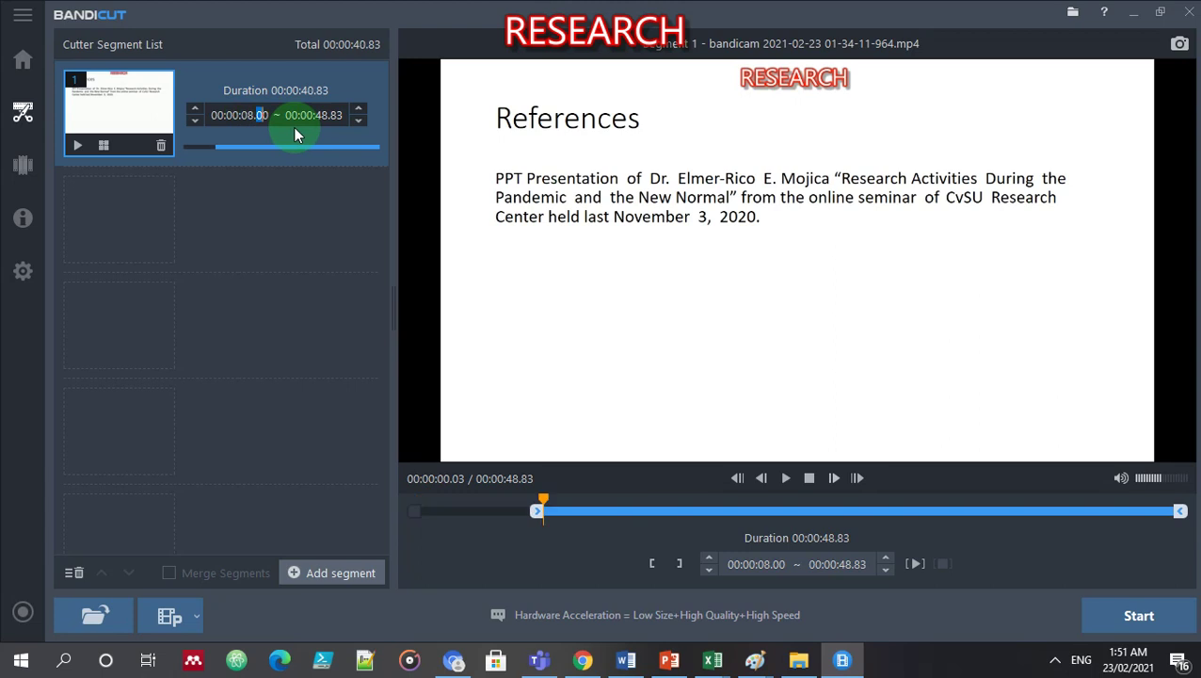
type("33")
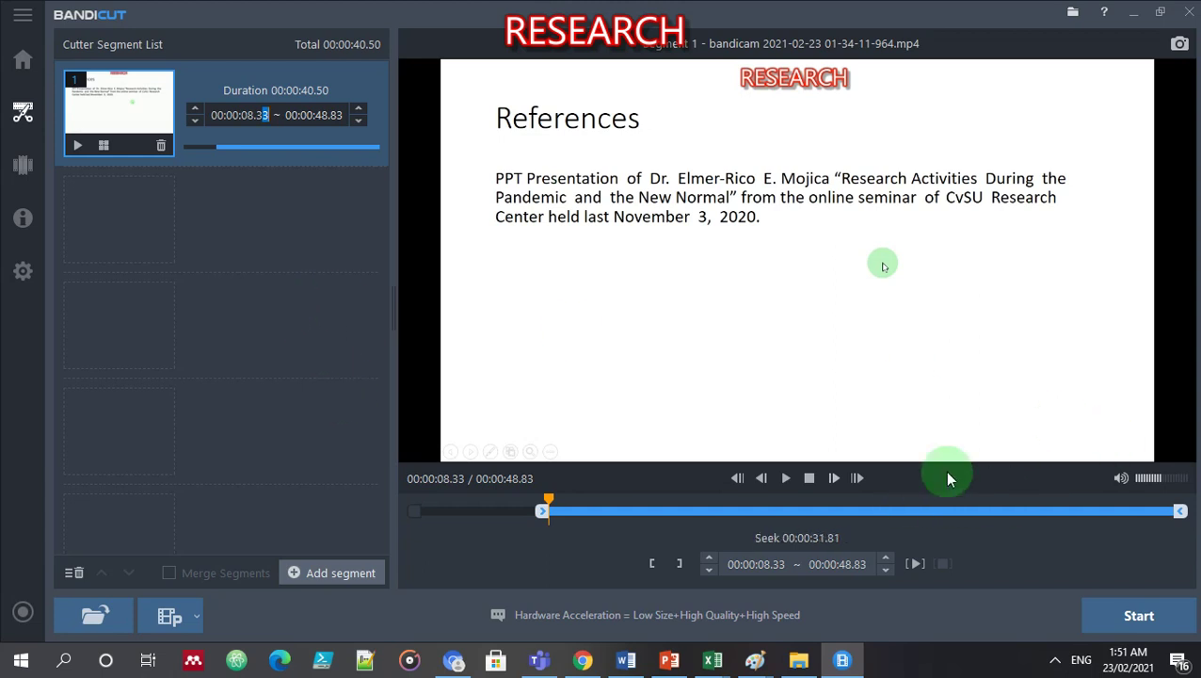
- Export the trimmed References segment as "research part 2" in High-Speed mode into the 1- Project Youtube folder, and return to the cutter
left_click(1134, 621)
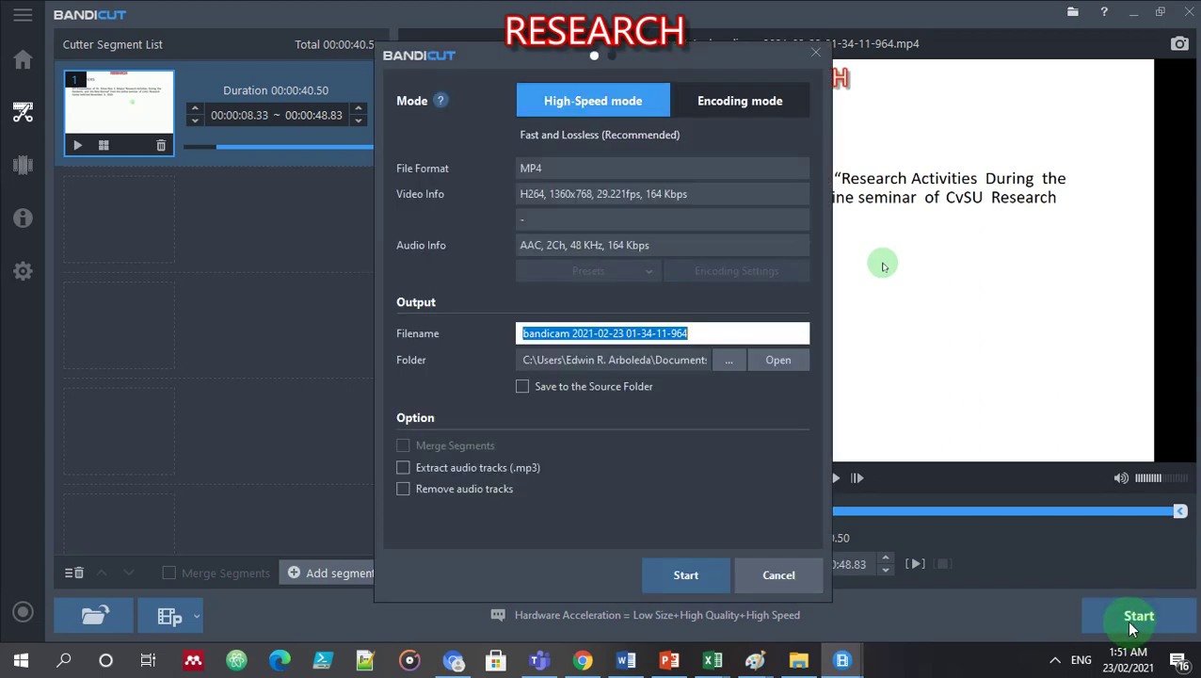
key("BackSpace")
type("part 2")
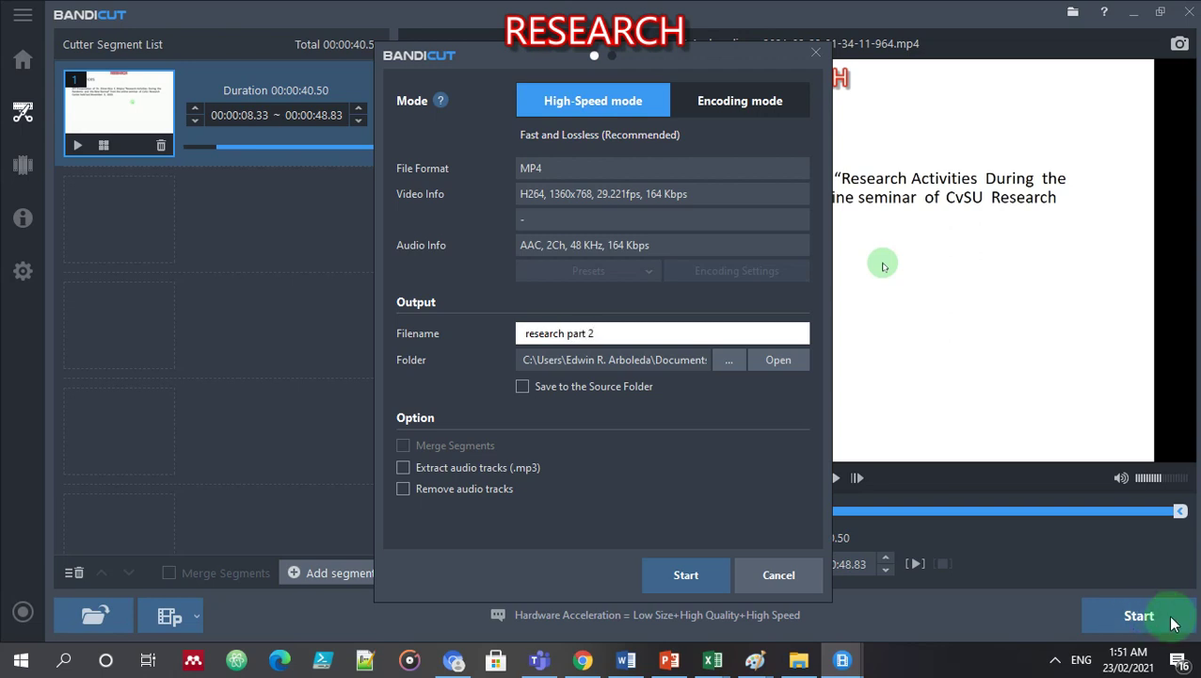
left_click(729, 361)
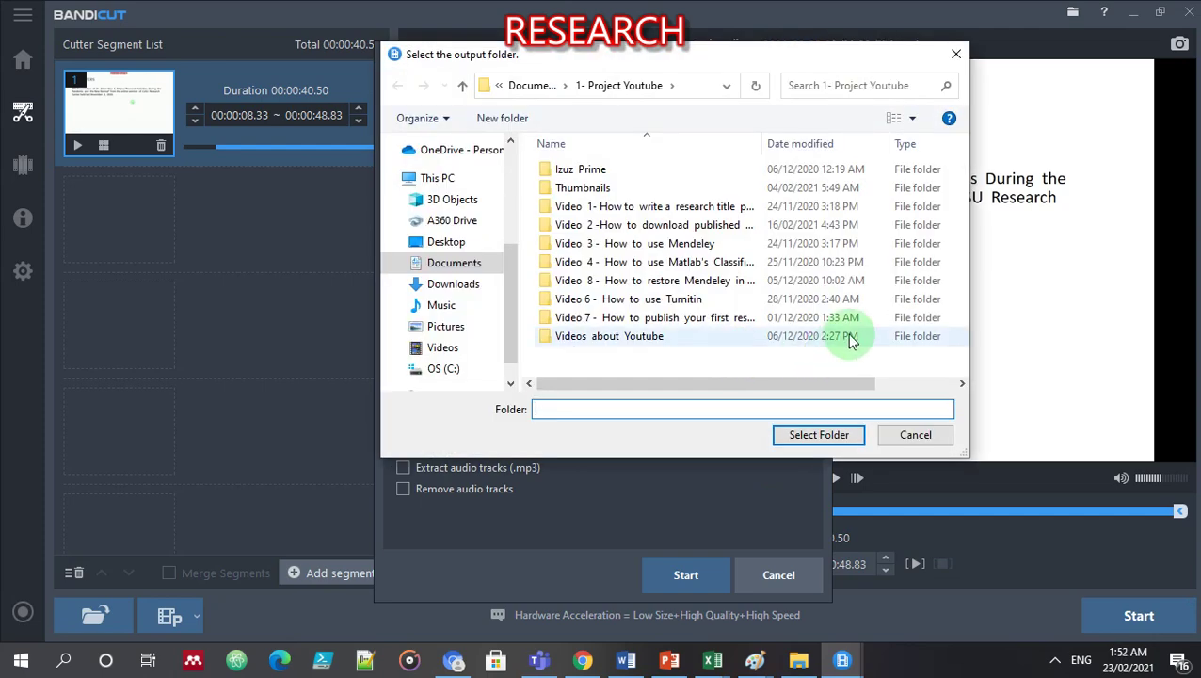
left_click(838, 434)
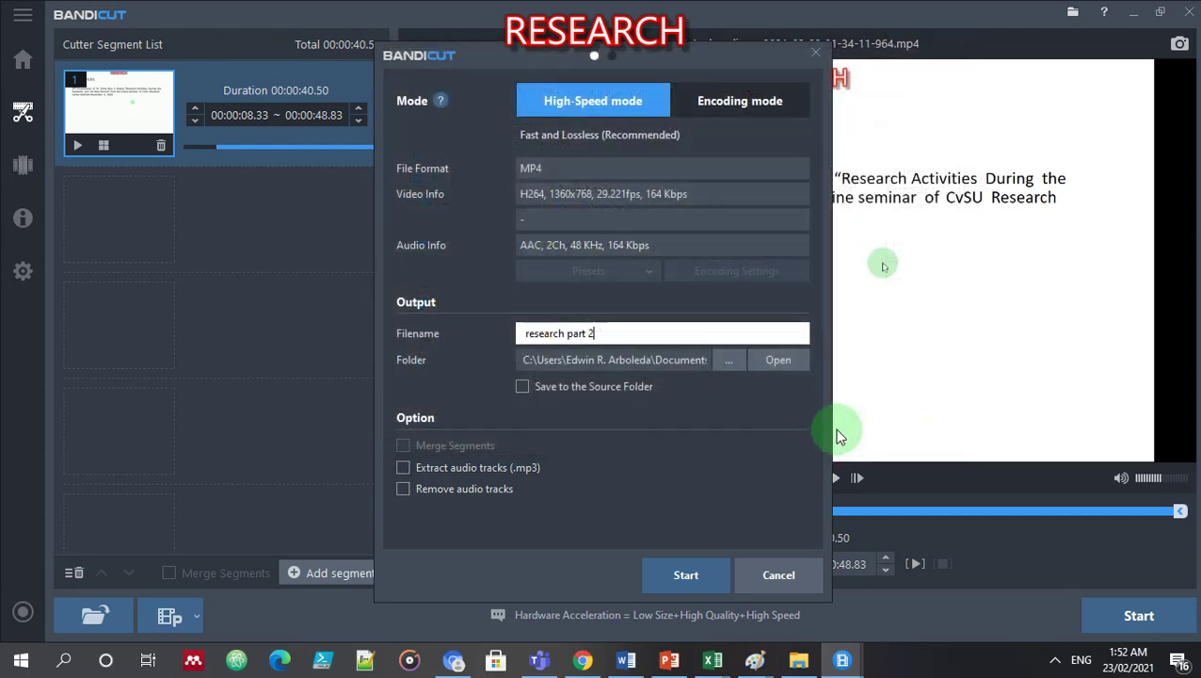
left_click(697, 576)
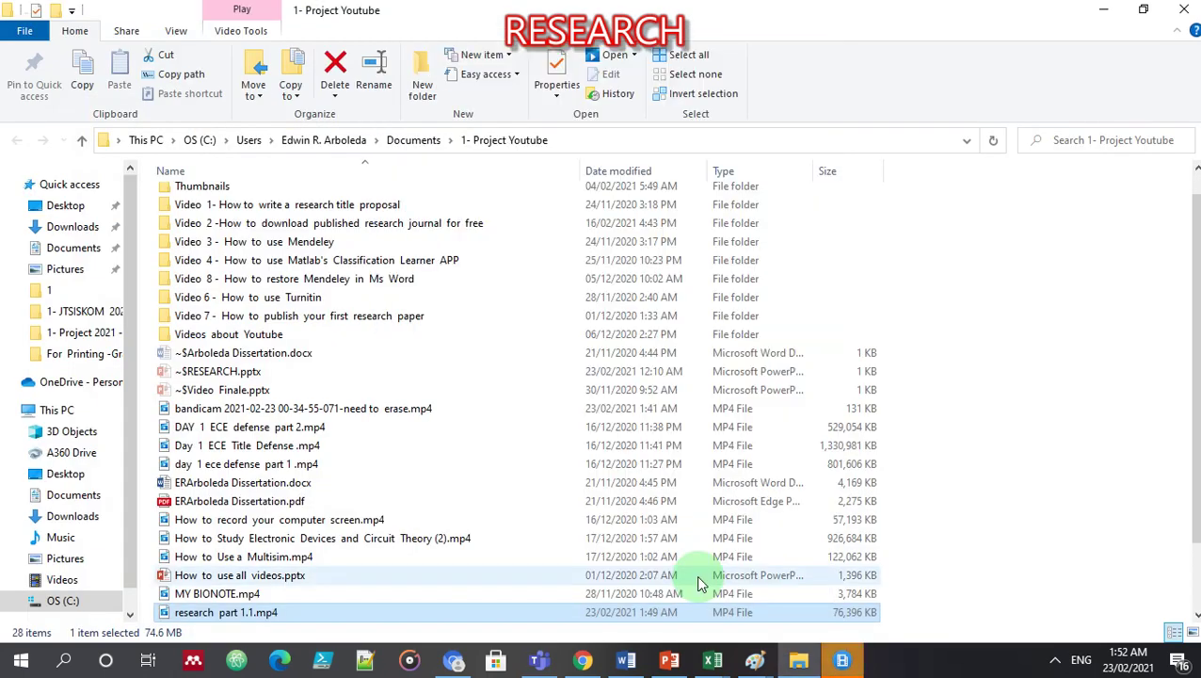
key("alt+Tab")
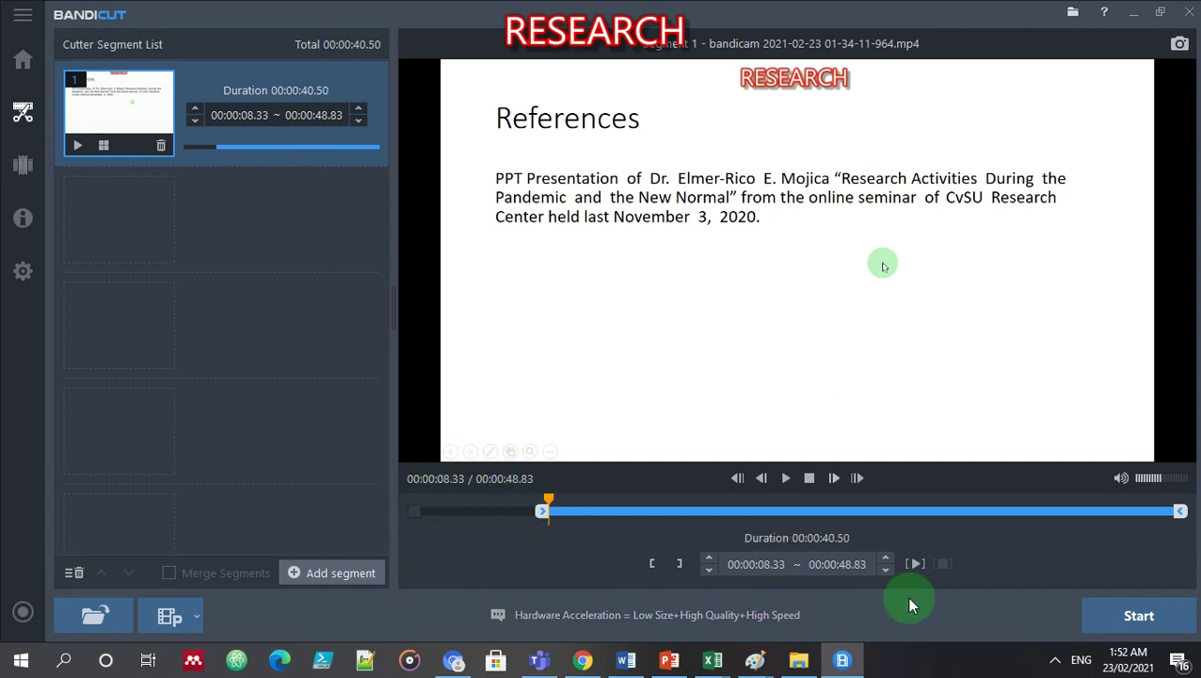
- Play the References segment from its start to about 00:00:39.49 to find where its ending should be cut
left_click(783, 477)
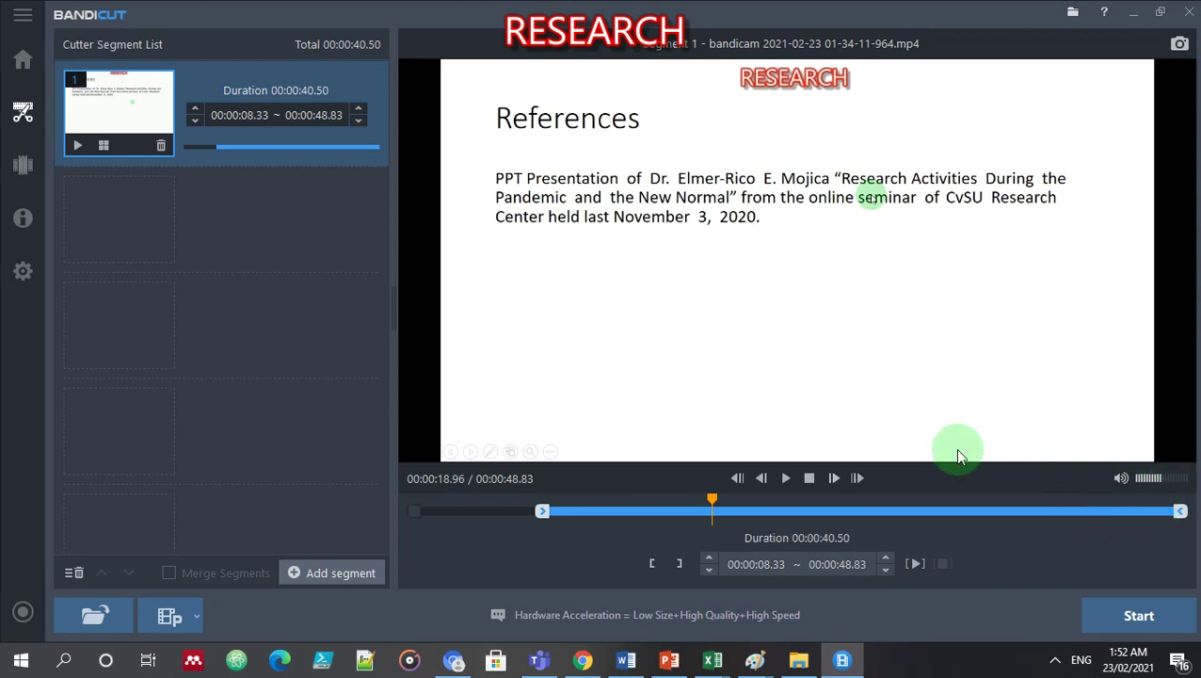
left_click(786, 482)
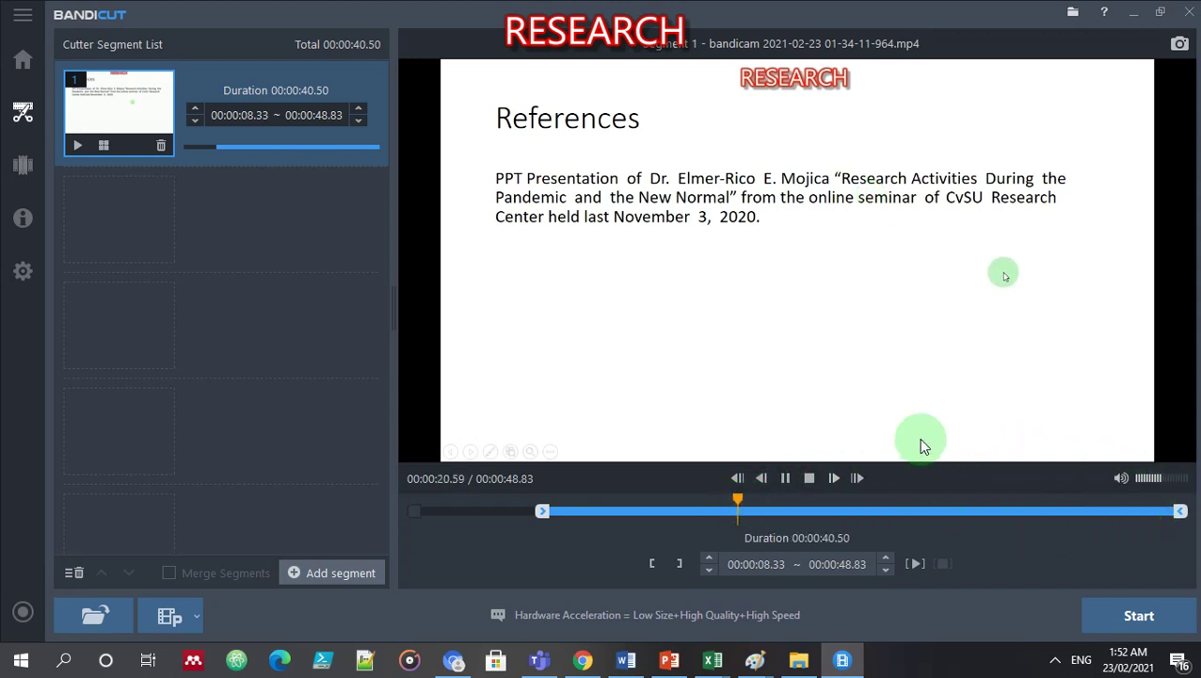
left_click(788, 480)
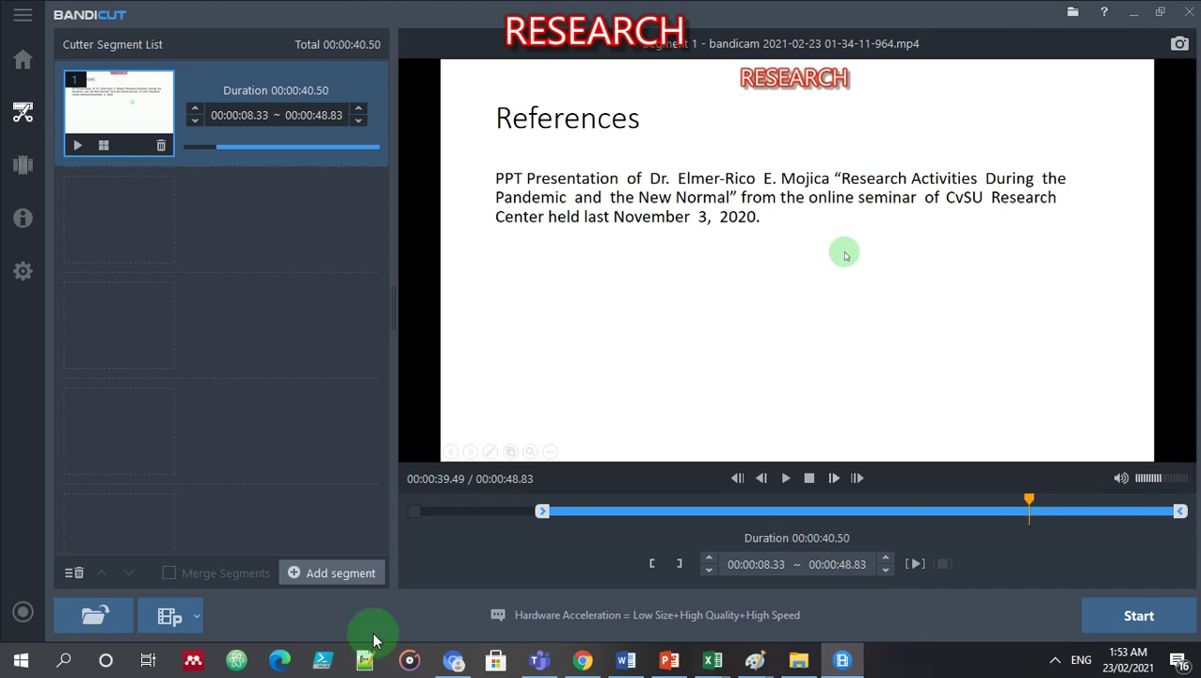
- Set the end time of the References segment to 00:00:39.00
left_click(326, 115)
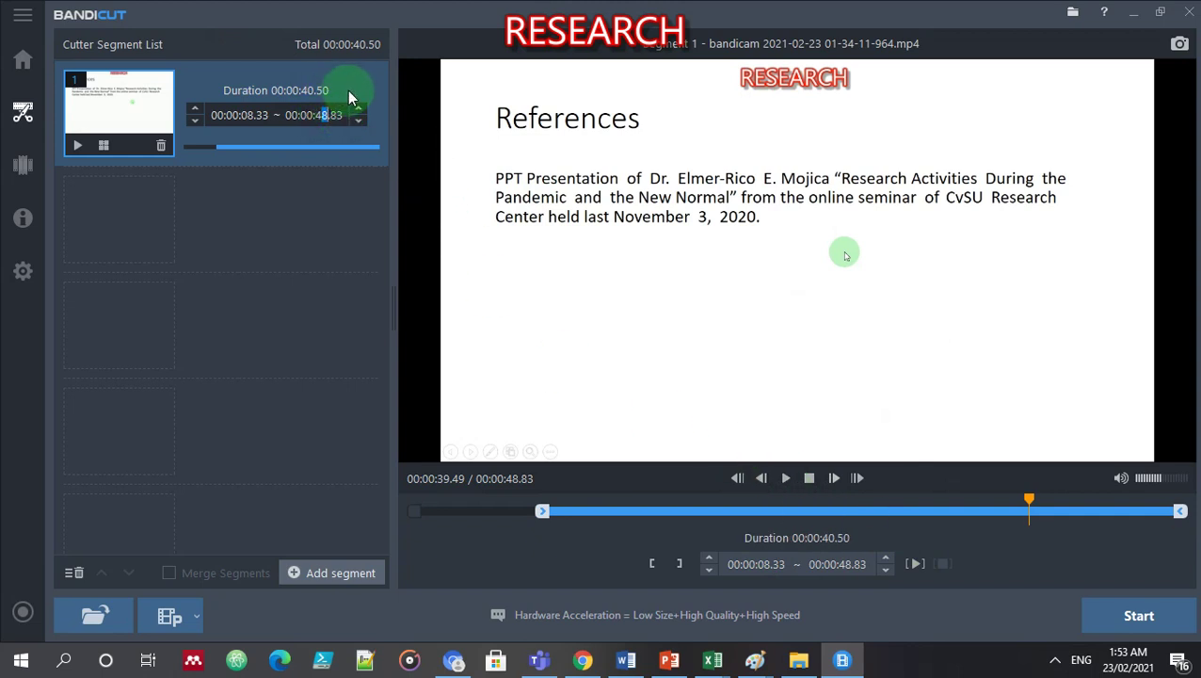
key("Down")
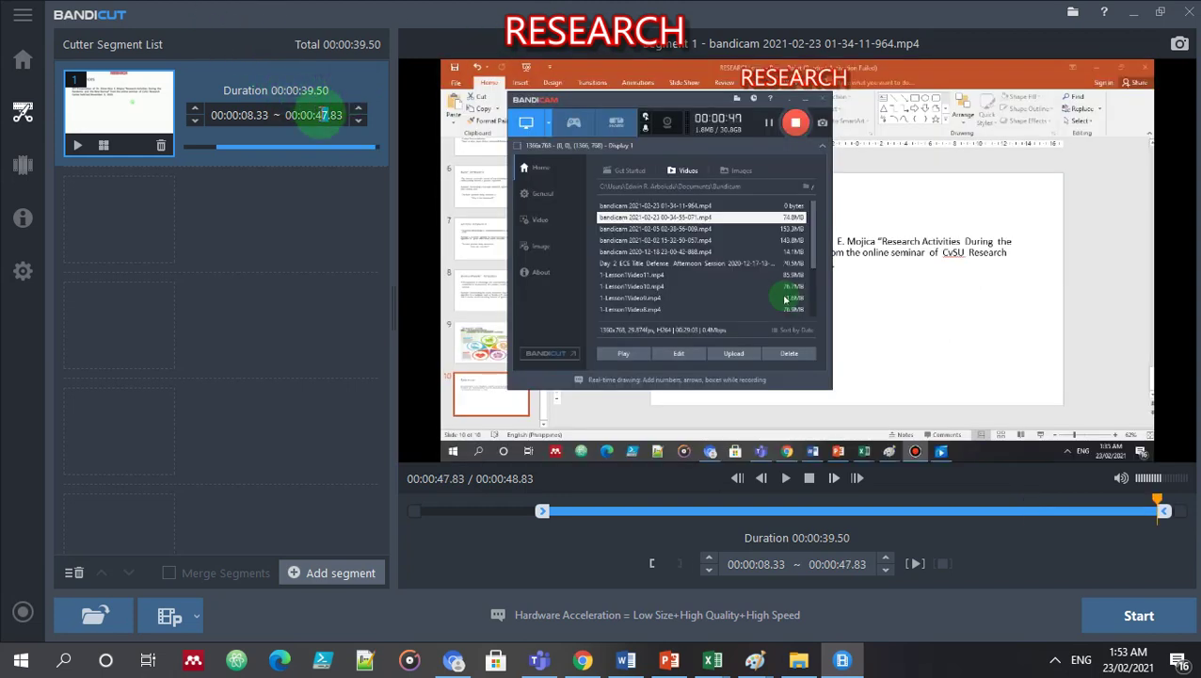
left_click(325, 115)
left_click(357, 120)
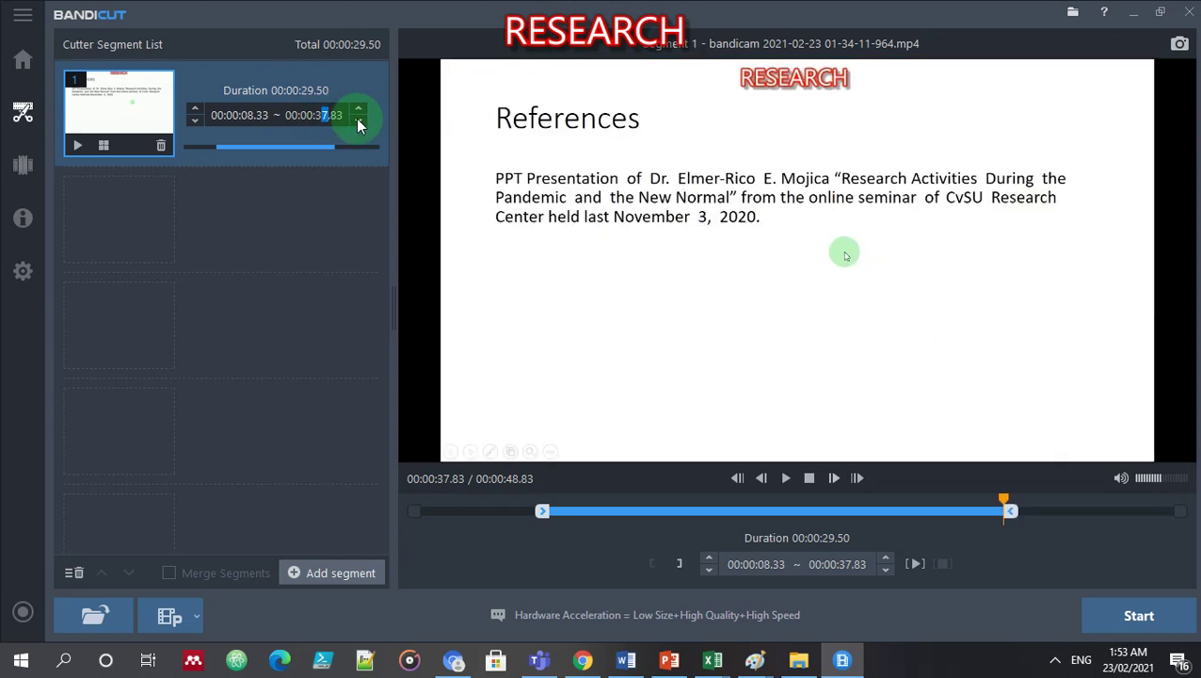
scroll(356, 119, "up", 2)
type("00")
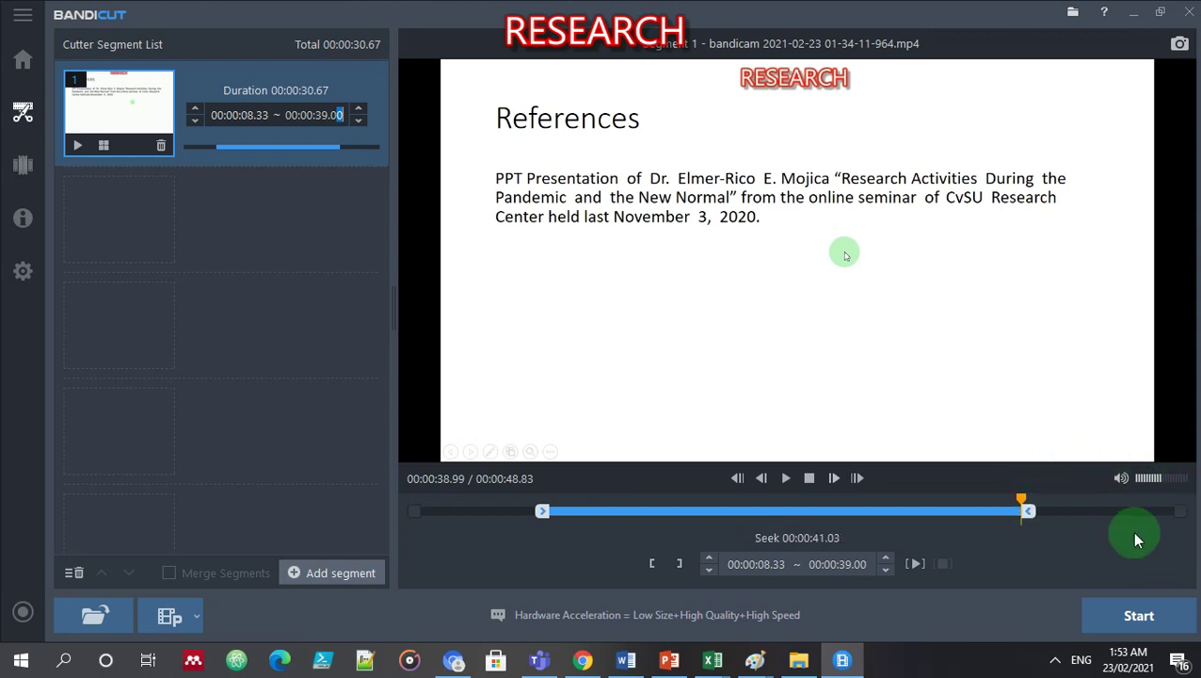
- Export the References segment as "research part2.2" in High-Speed mode into the 1- Project Youtube folder, and return to the cutter
left_click(1139, 616)
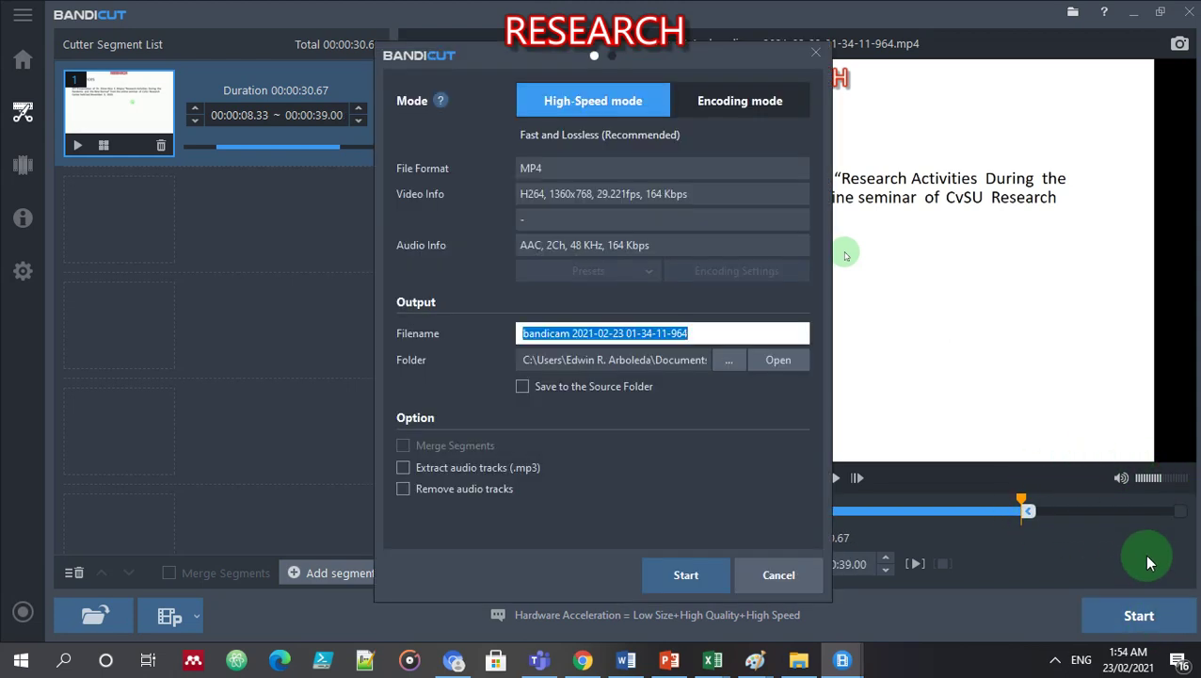
key("BackSpace")
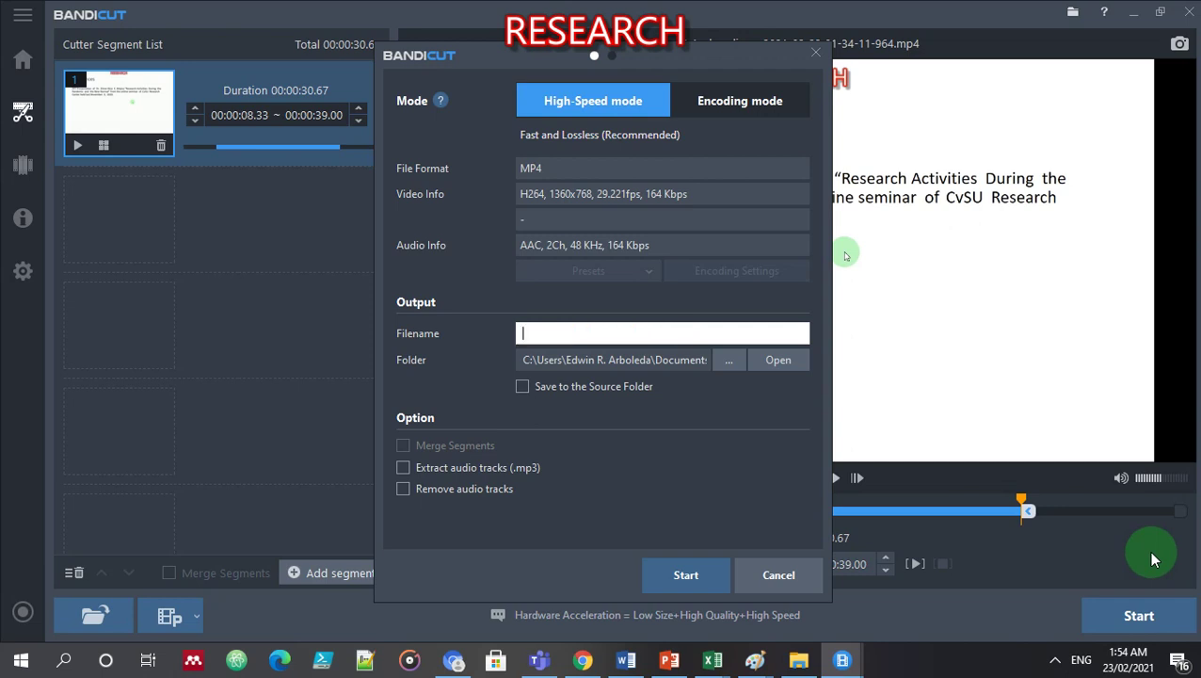
type("resear")
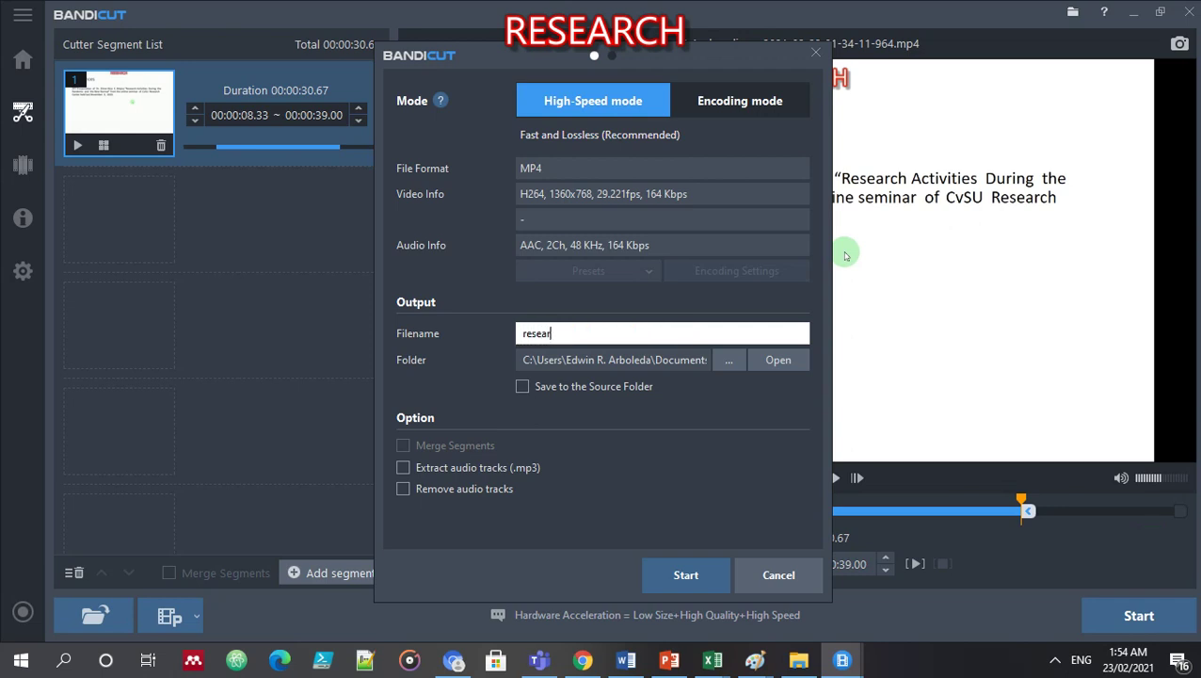
type("ch part2.2")
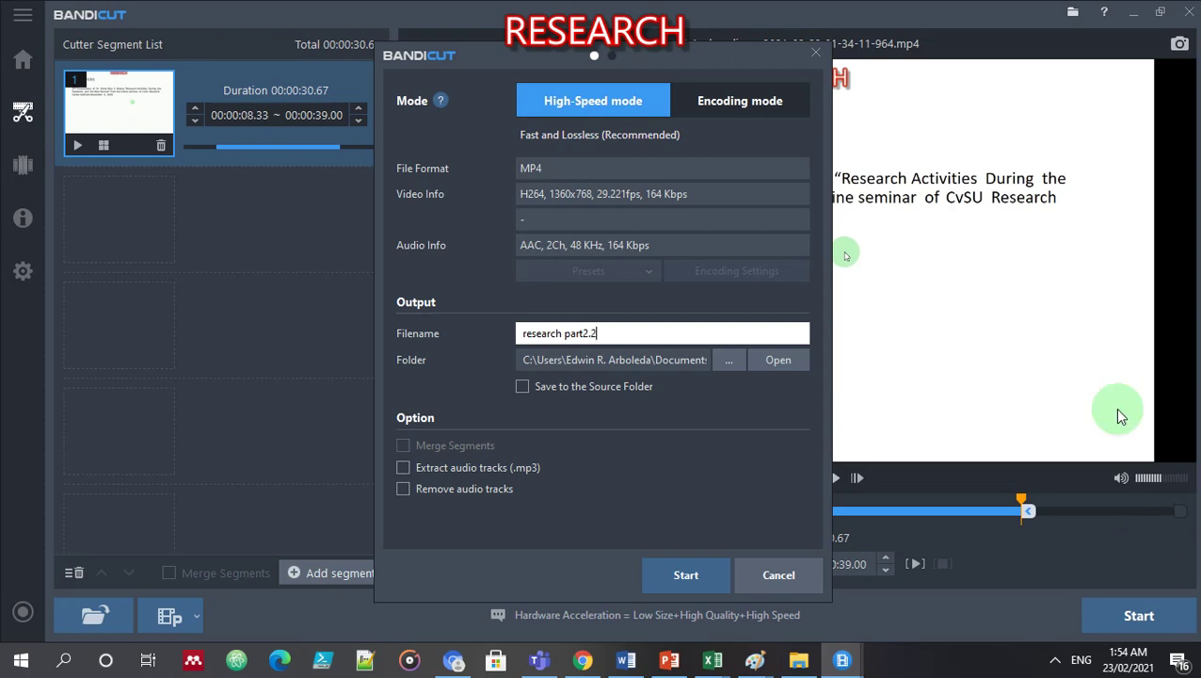
left_click(730, 363)
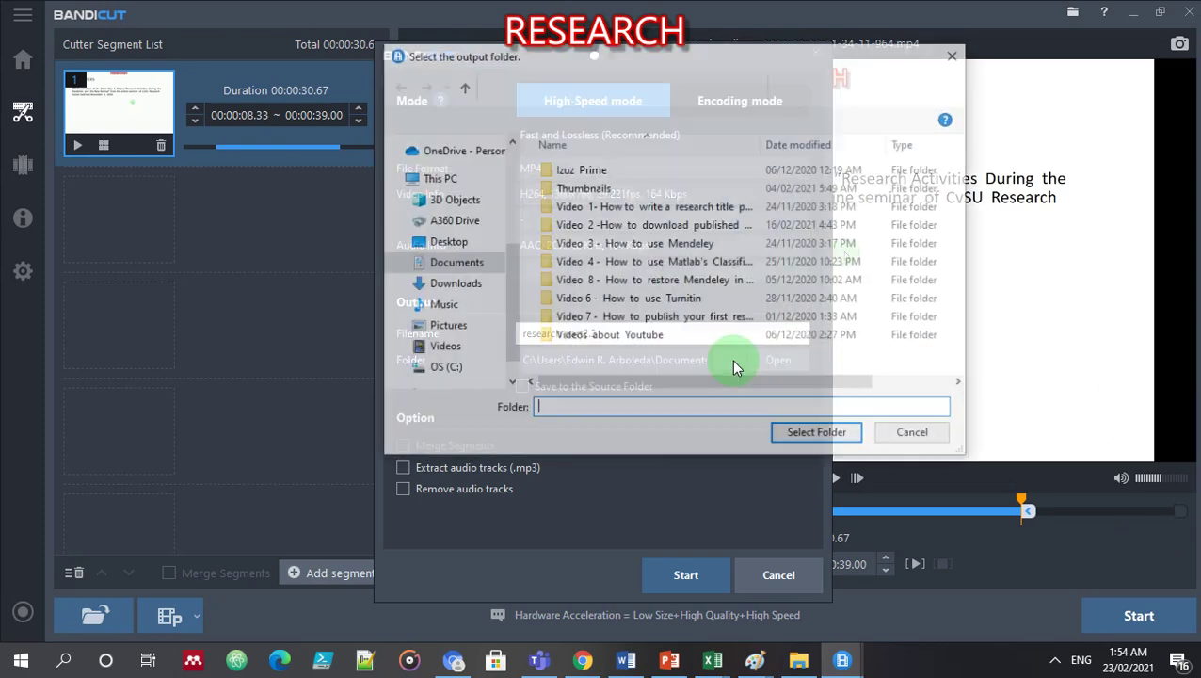
left_click(818, 435)
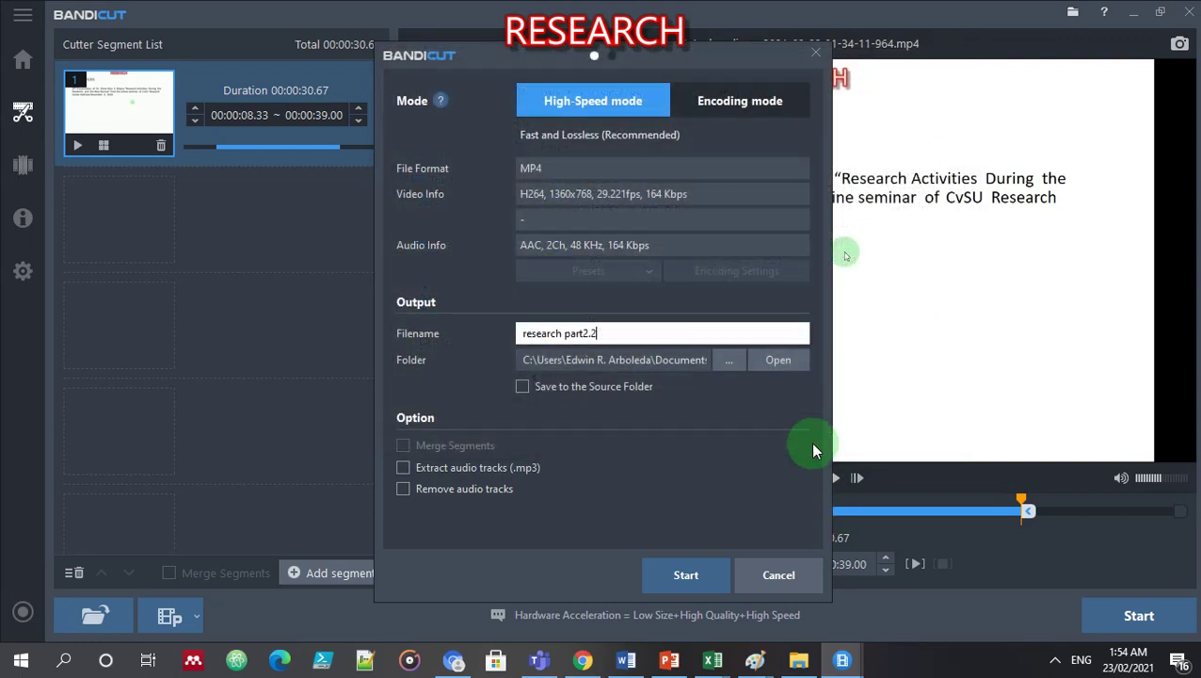
left_click(691, 578)
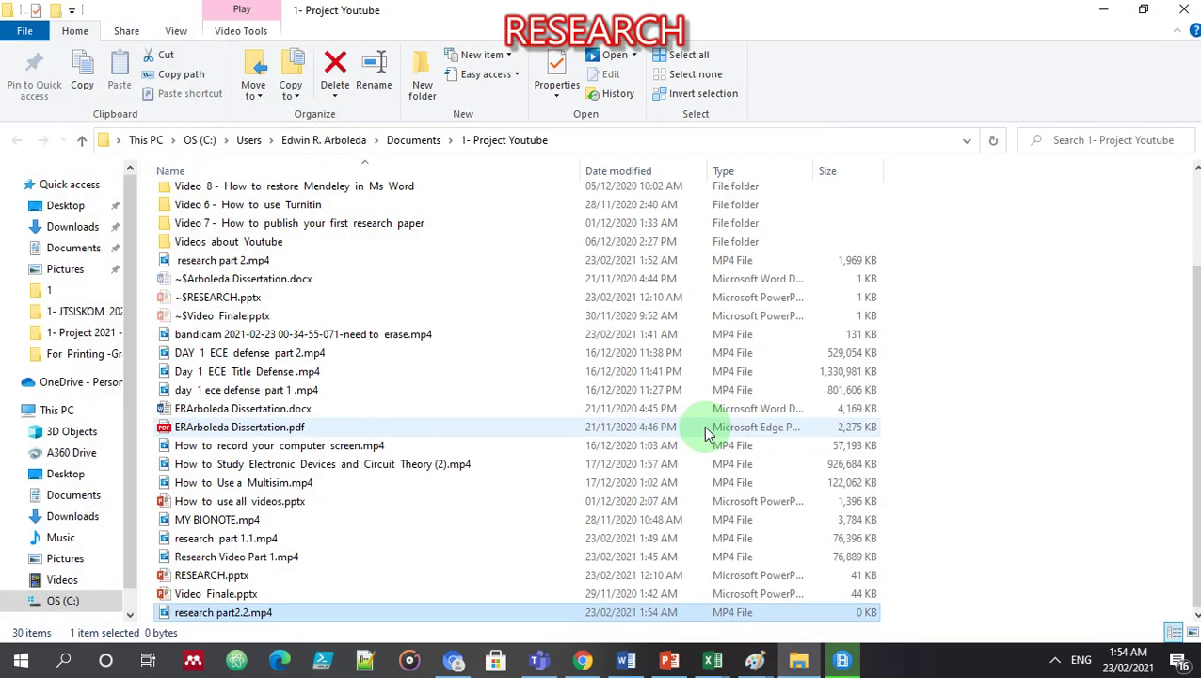
key("alt+Tab")
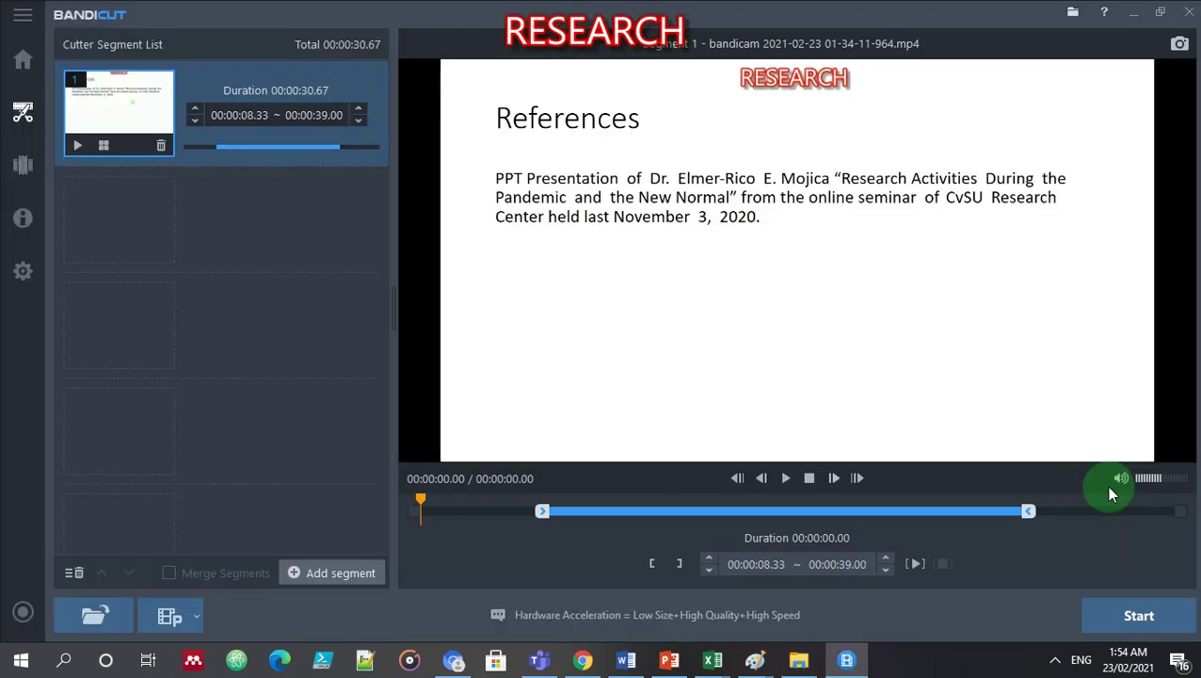
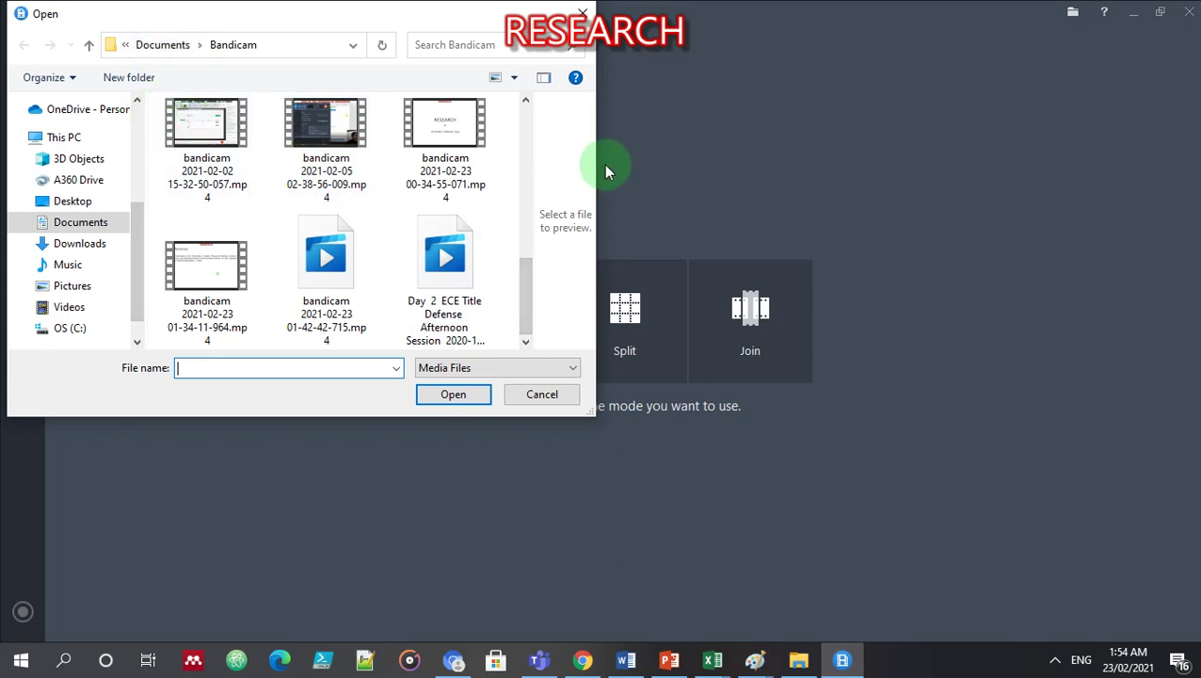
left_click(162, 44)
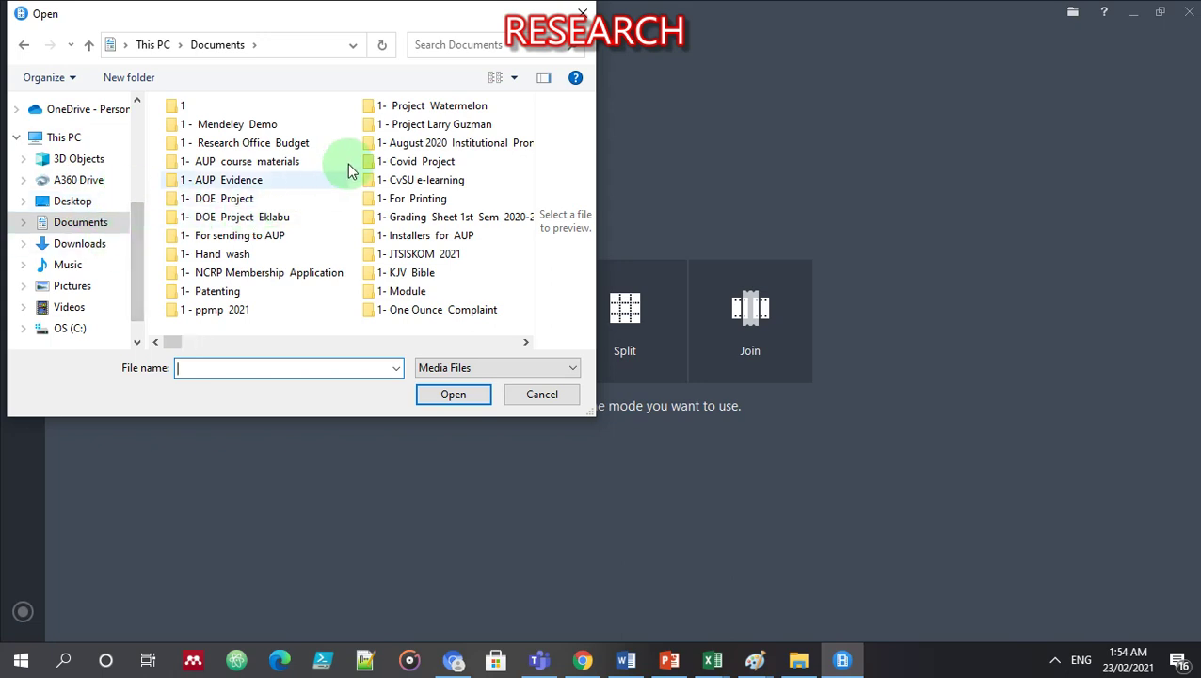
left_click(528, 344)
left_click(529, 343)
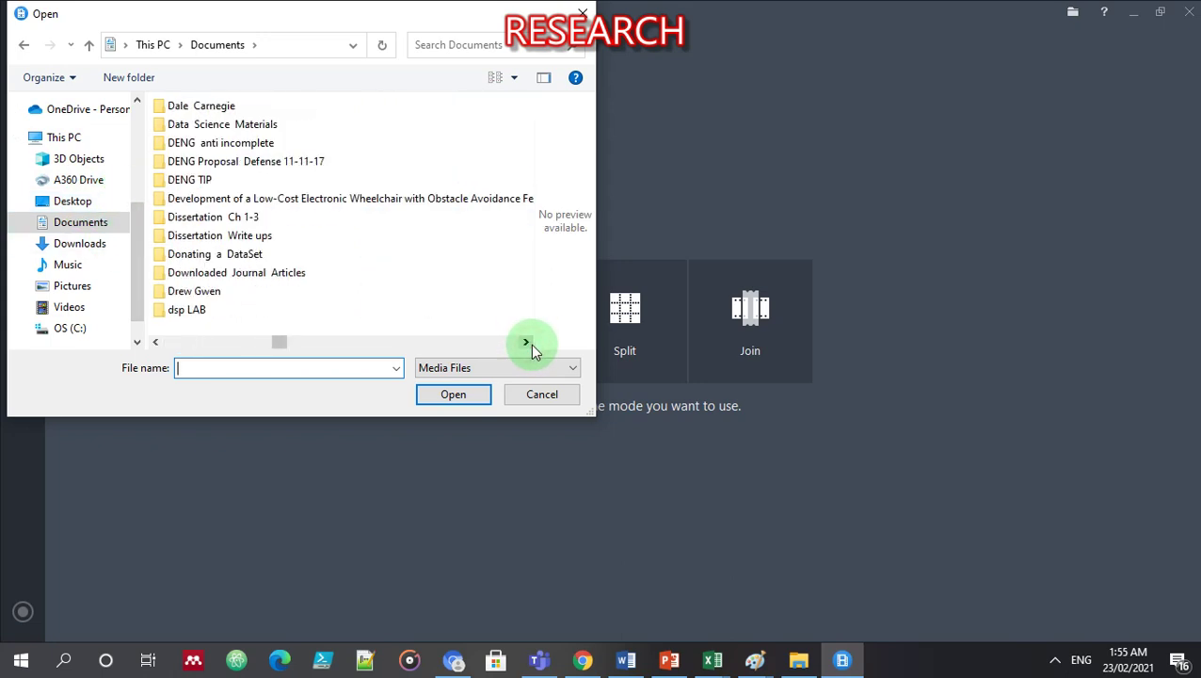
left_click_drag(282, 343, 179, 341)
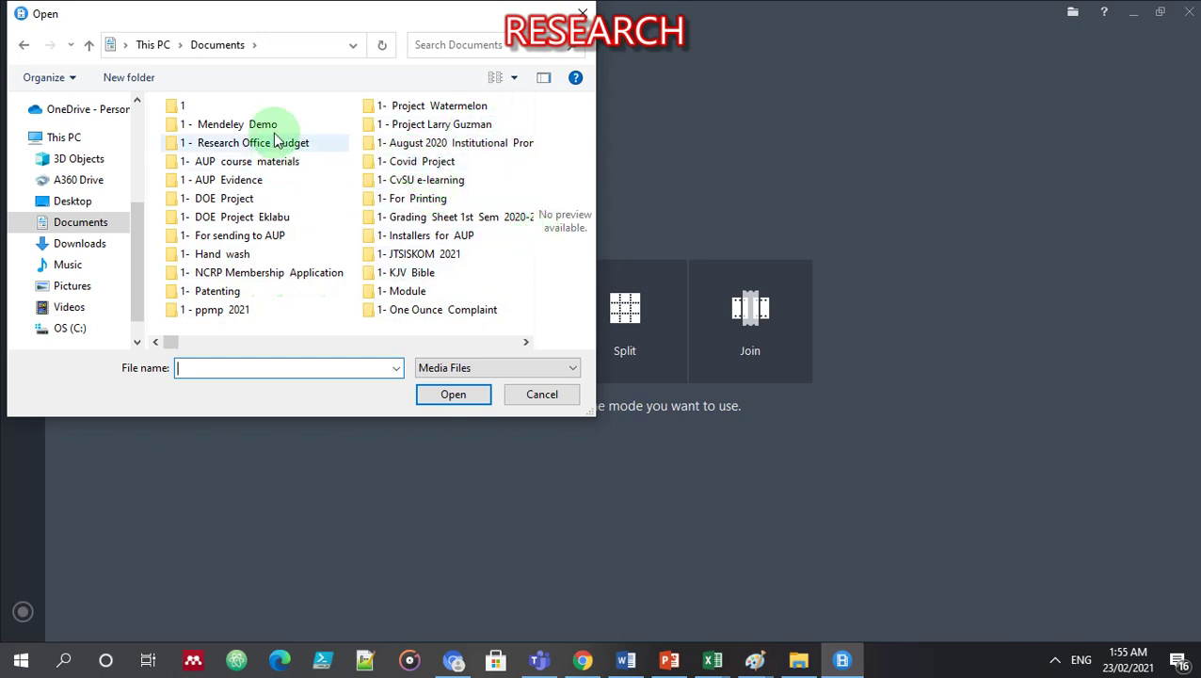
left_click(525, 343)
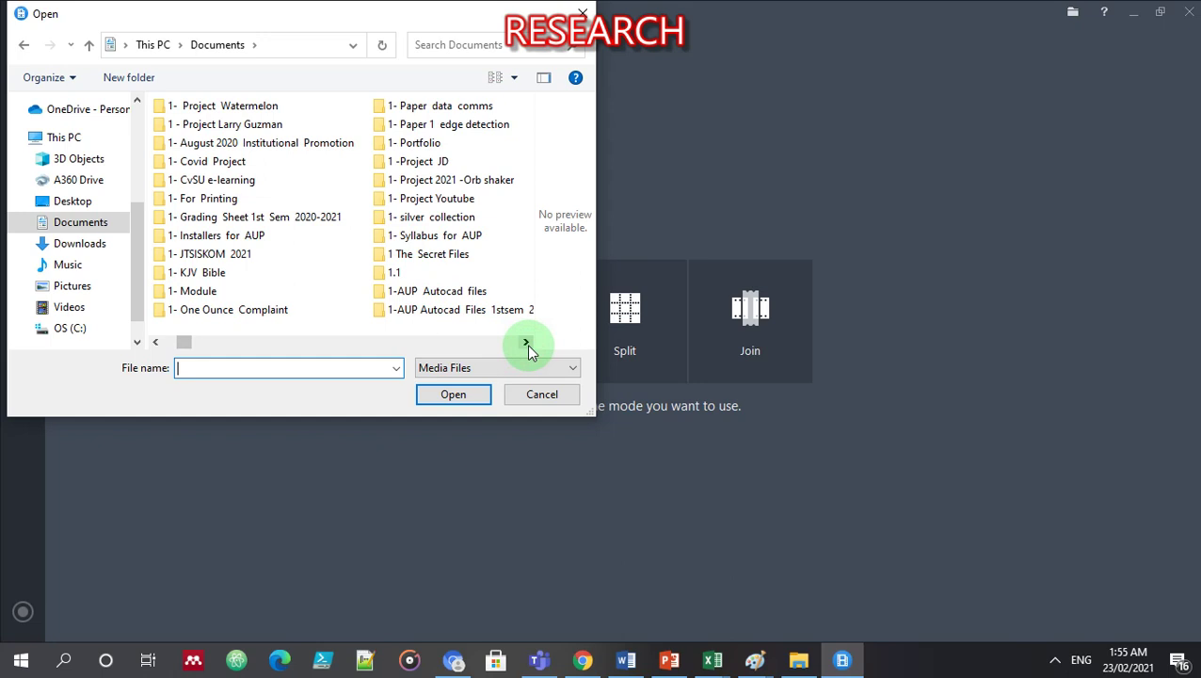
left_click(526, 345)
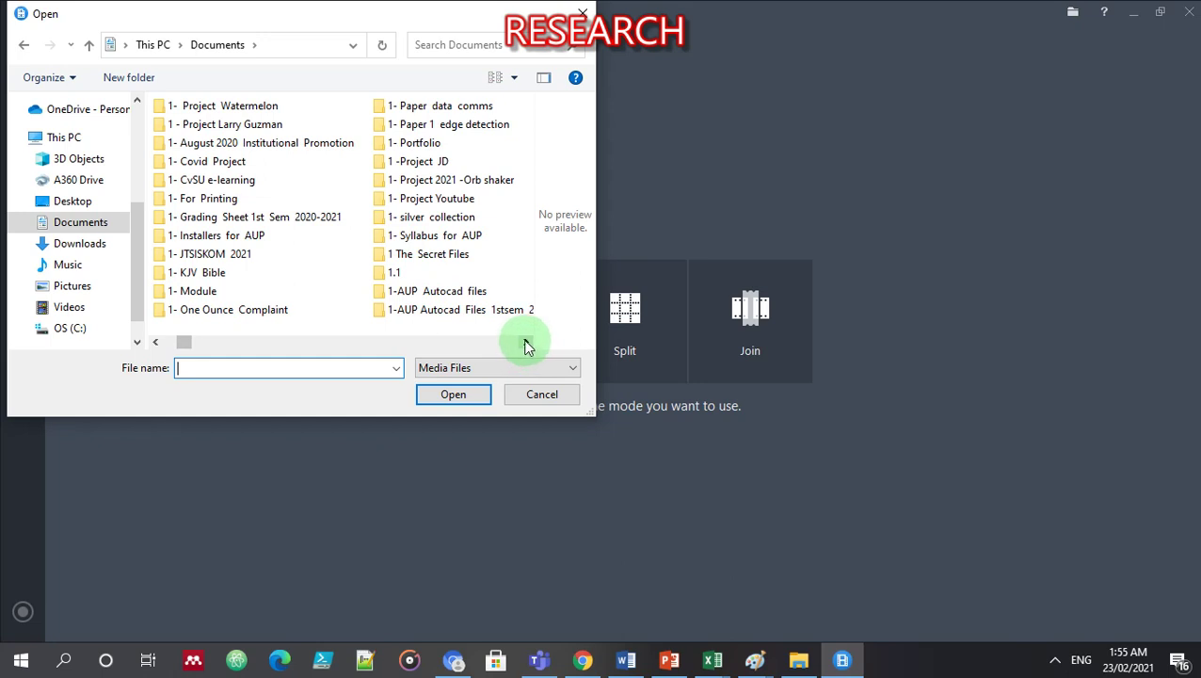
scroll(437, 200, "down", 2)
left_click(416, 200)
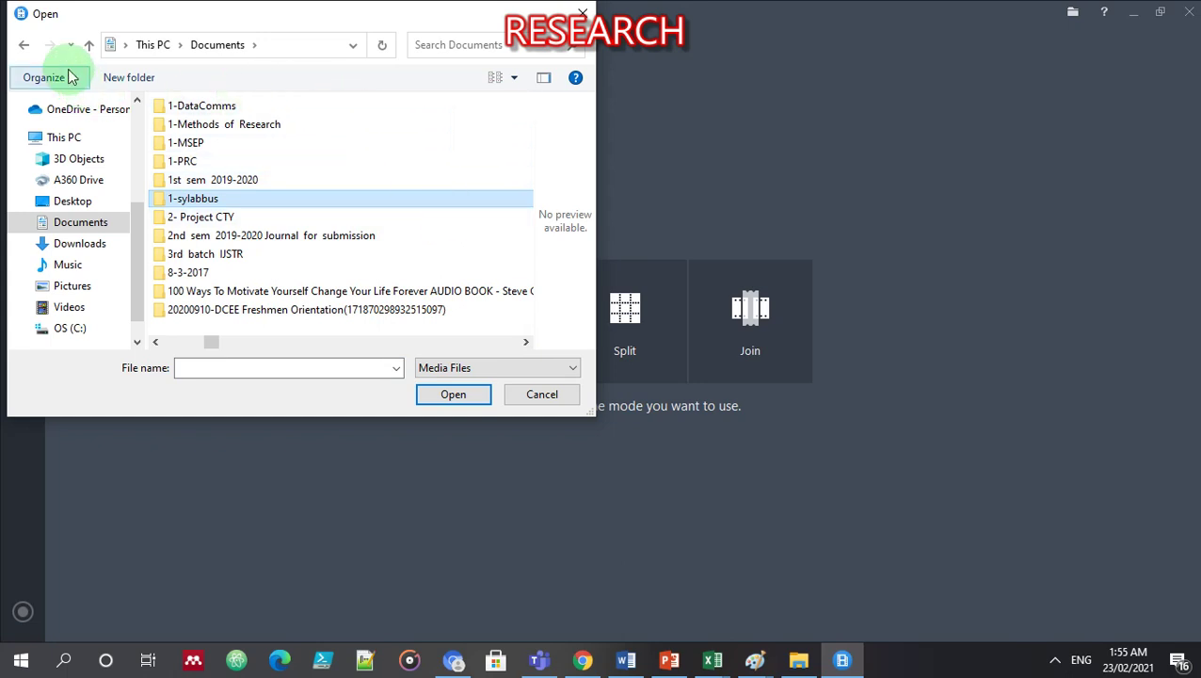
left_click(26, 49)
left_click_drag(525, 225, 501, 173)
- Load Research Video Part 1.mp4 from the 1- Project Youtube folder in Documents as the first file to join
left_click(165, 44)
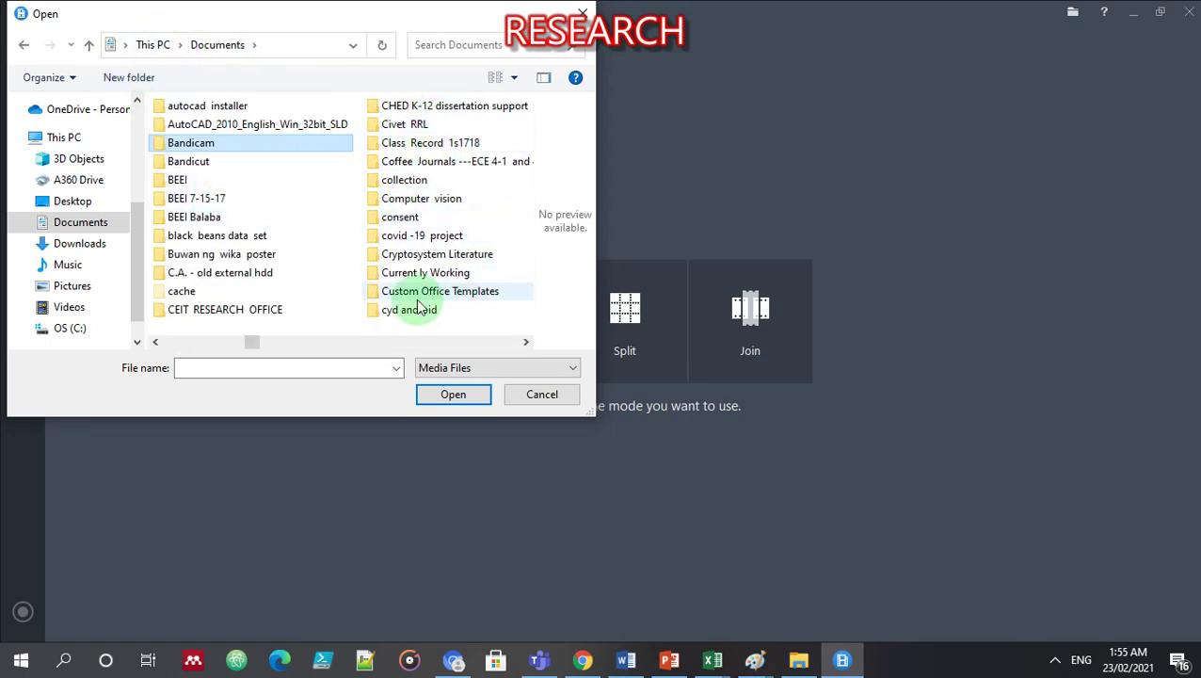
left_click_drag(251, 341, 193, 340)
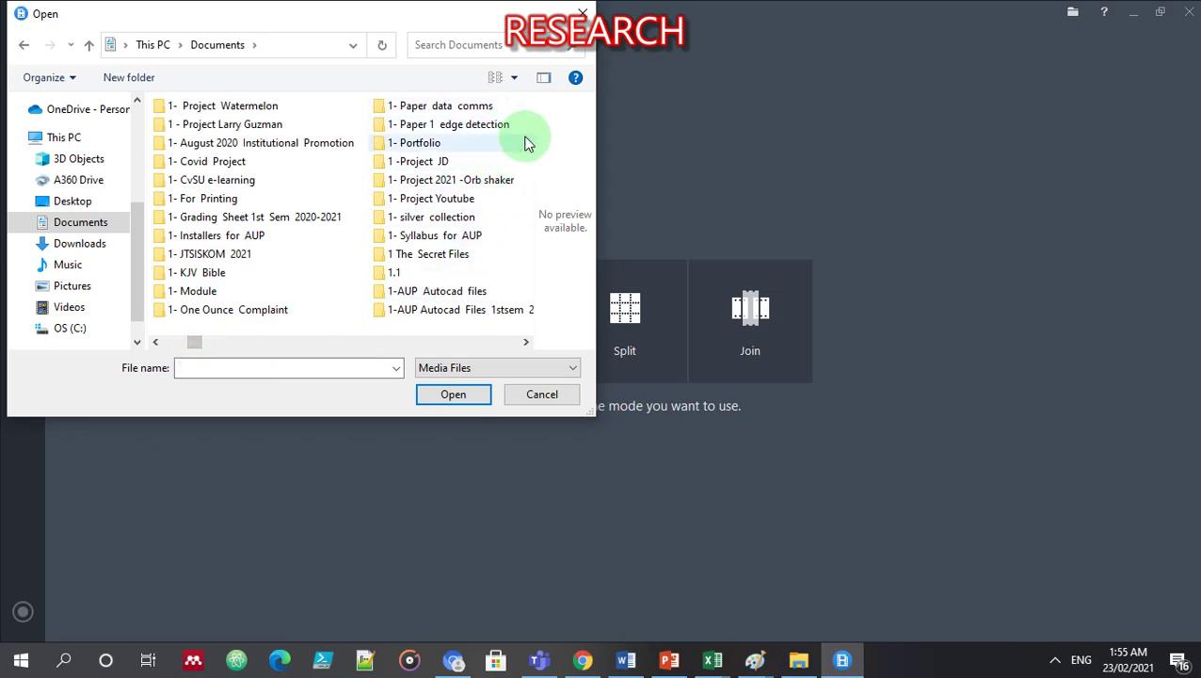
left_click(468, 208)
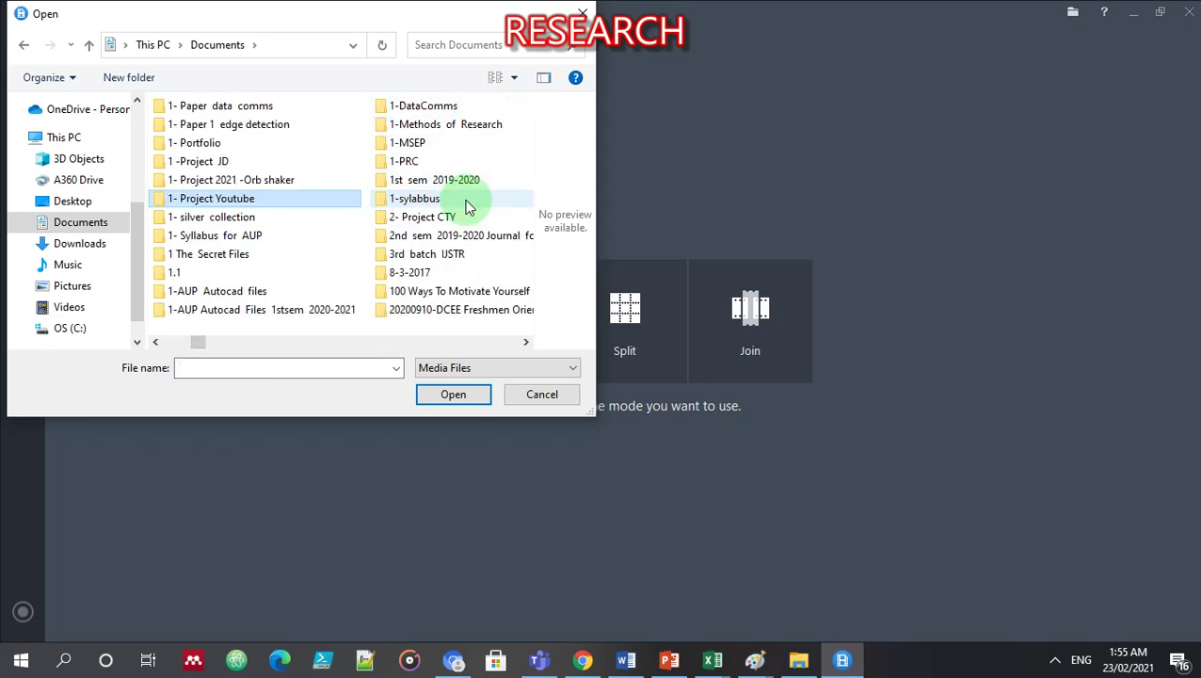
double_click(302, 199)
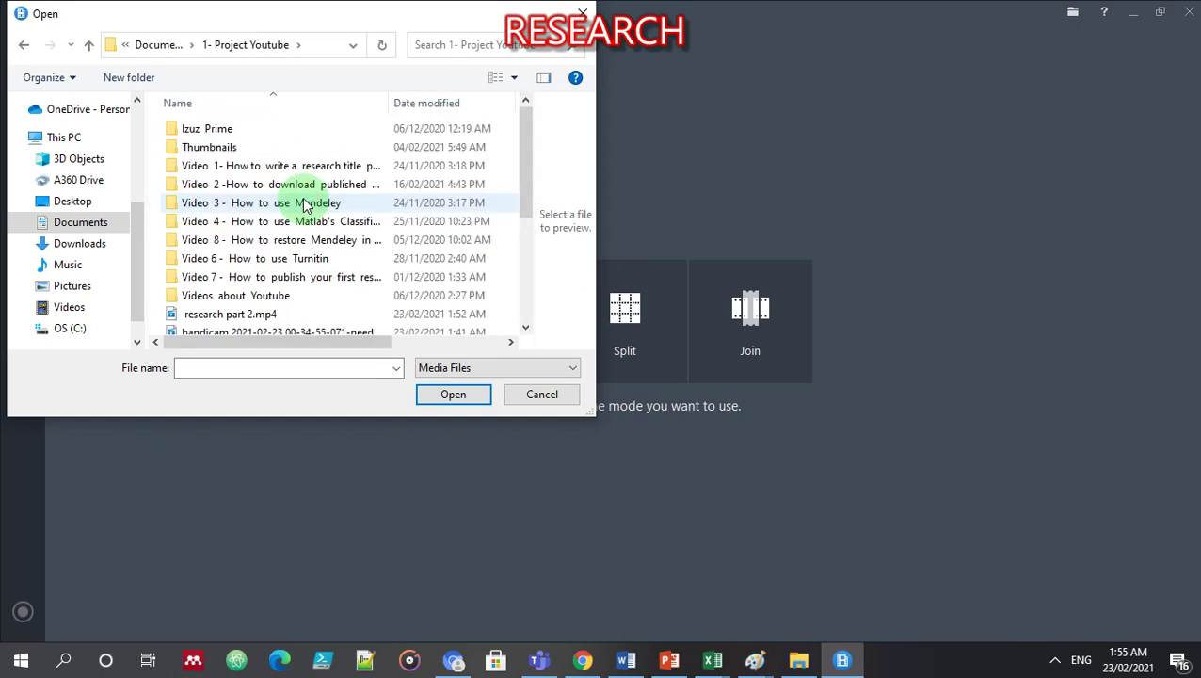
left_click_drag(521, 191, 532, 299)
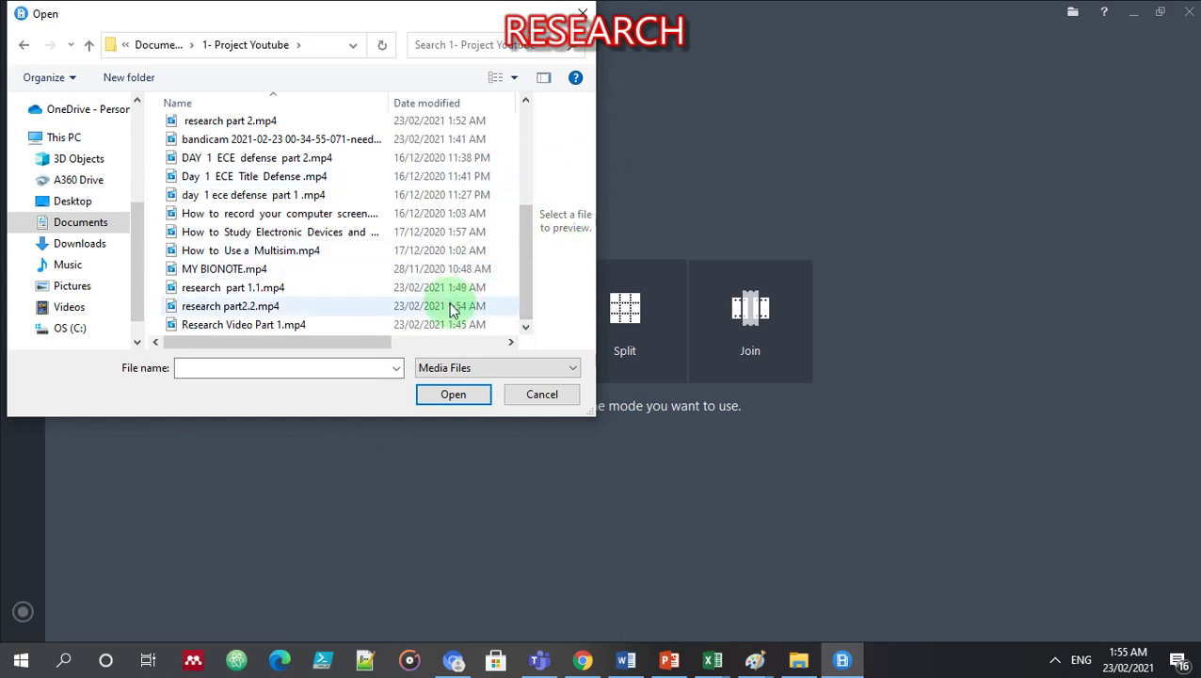
left_click(281, 326)
left_click(450, 397)
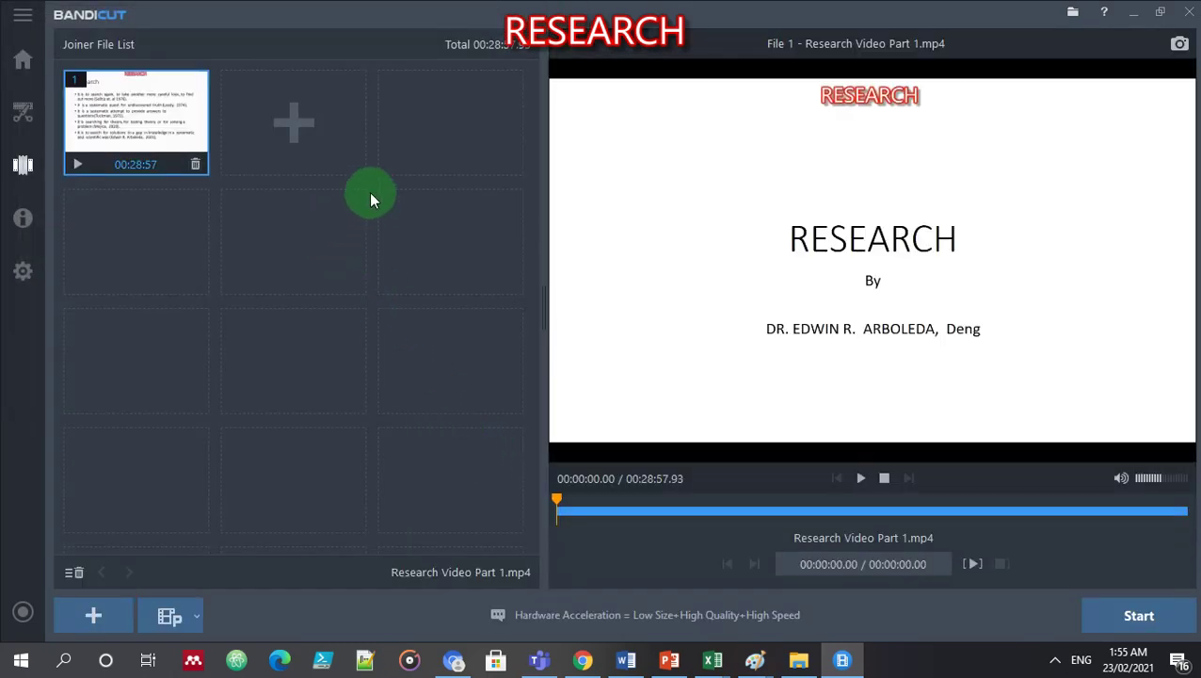
left_click(311, 126)
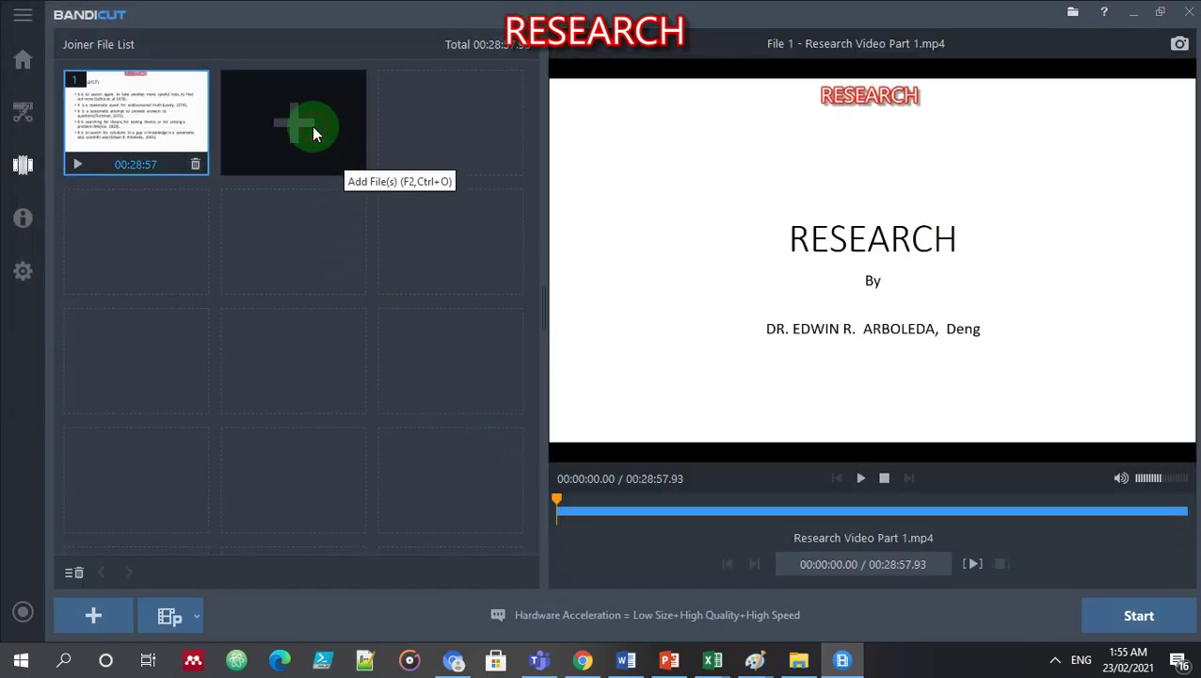
left_click_drag(531, 201, 537, 310)
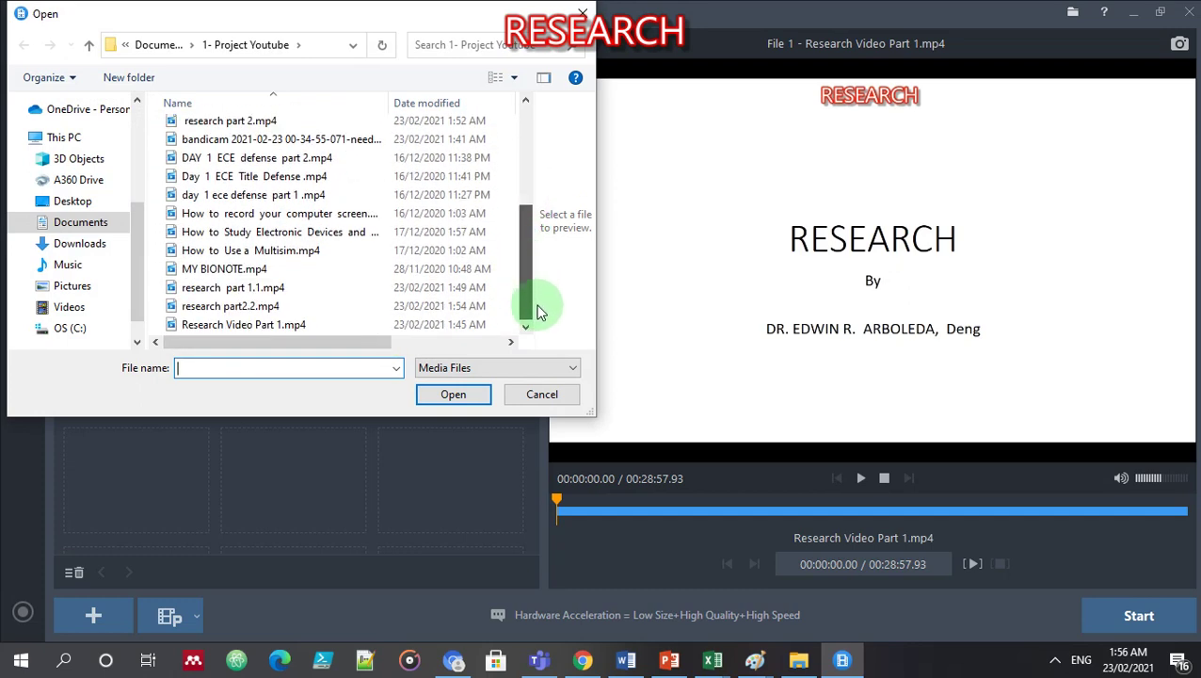
left_click(295, 314)
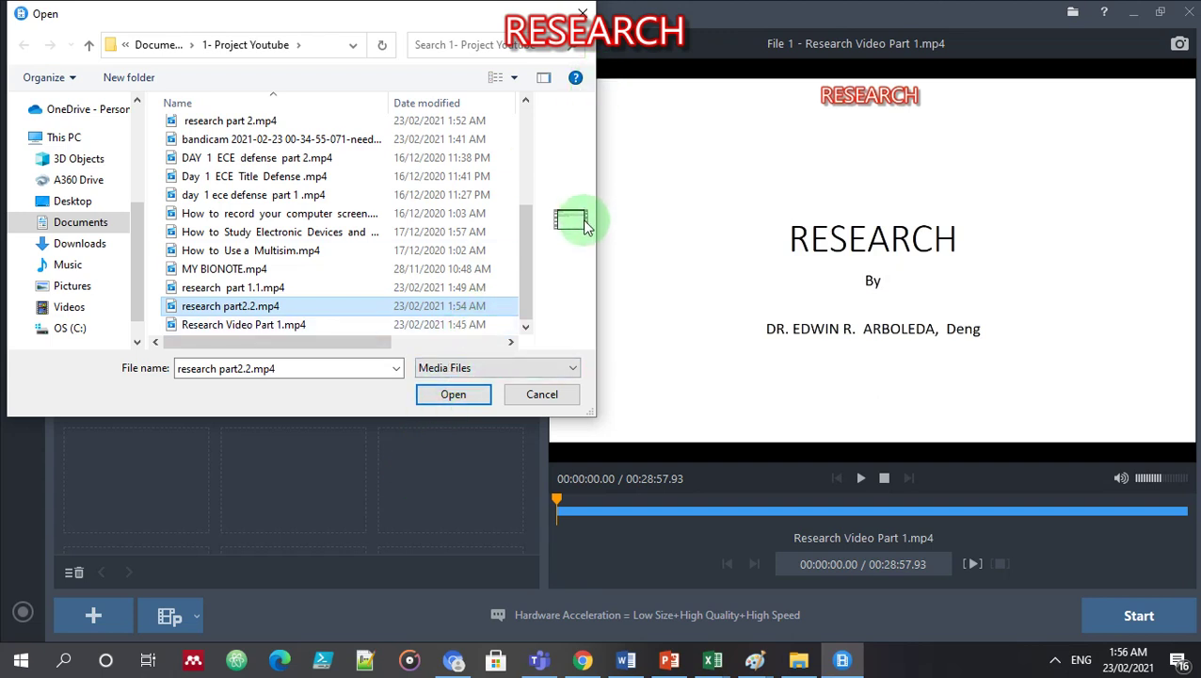
left_click(575, 11)
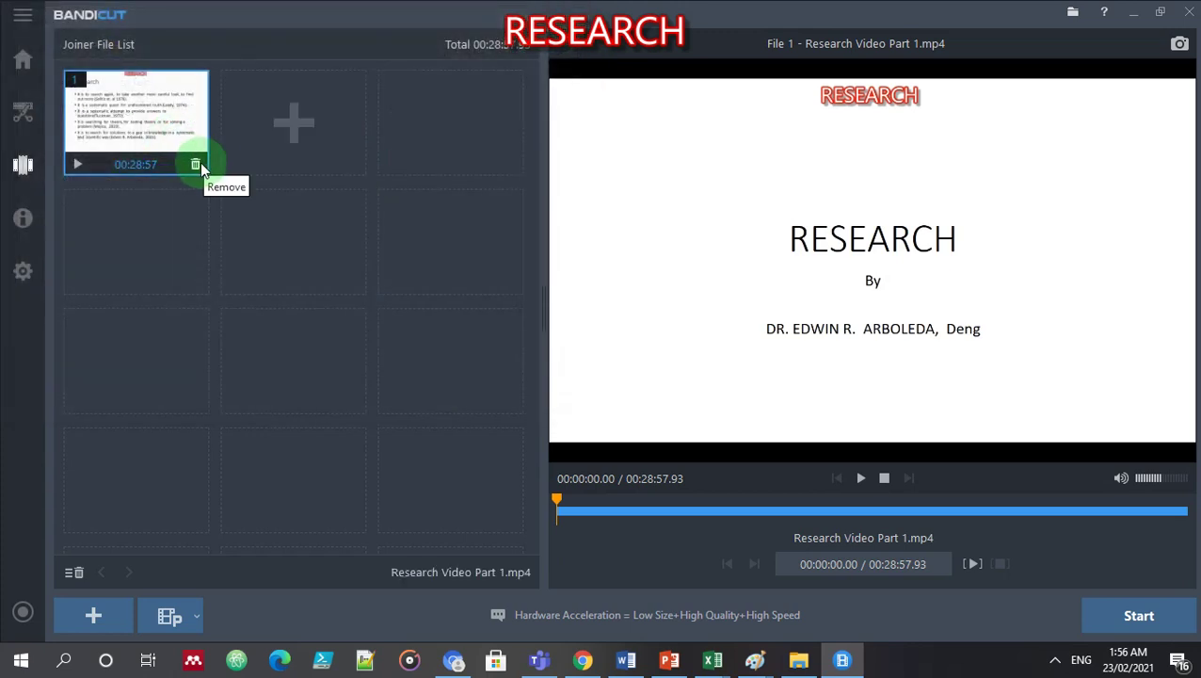
- Remove Research Video Part 1.mp4 from the join list and load research part 1.1.mp4 from the 1- Project Youtube folder as the first file
left_click(195, 167)
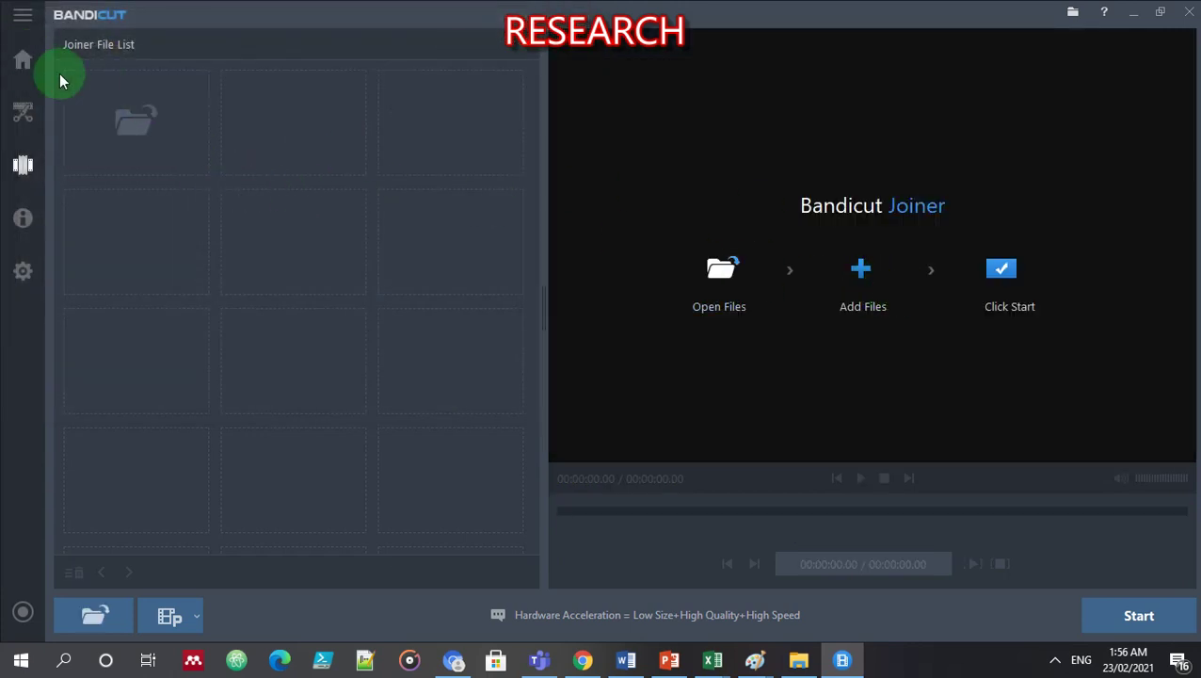
left_click(146, 118)
left_click(525, 188)
left_click_drag(526, 198, 456, 316)
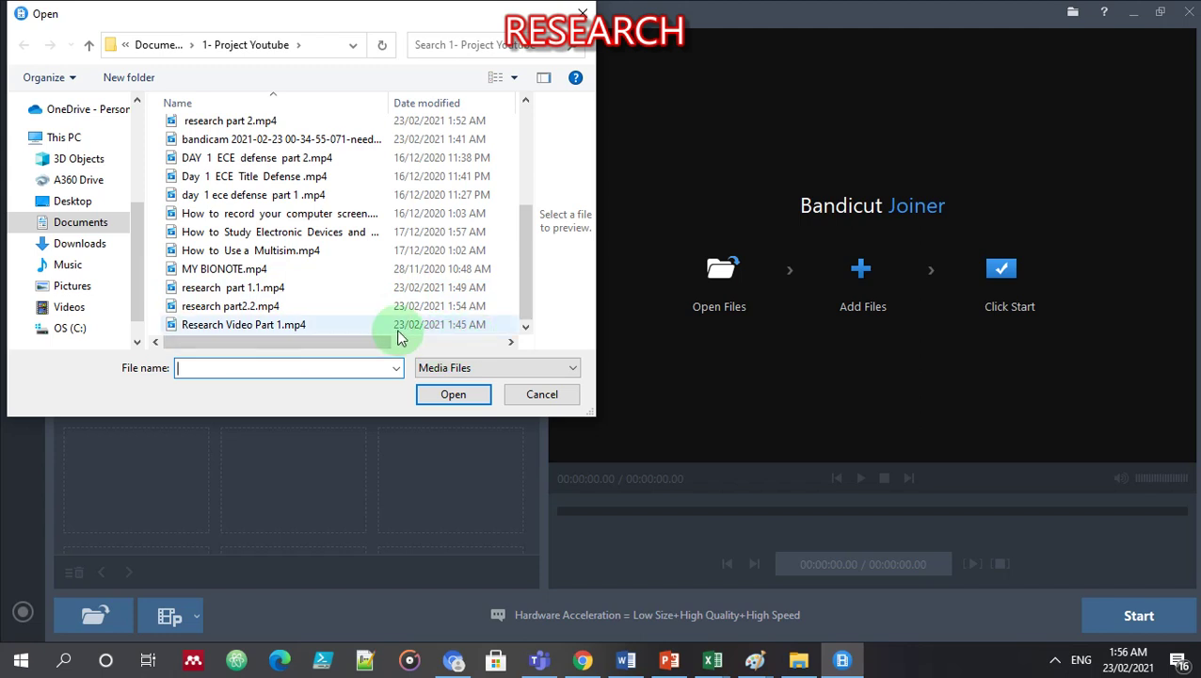
left_click(270, 289)
left_click(448, 396)
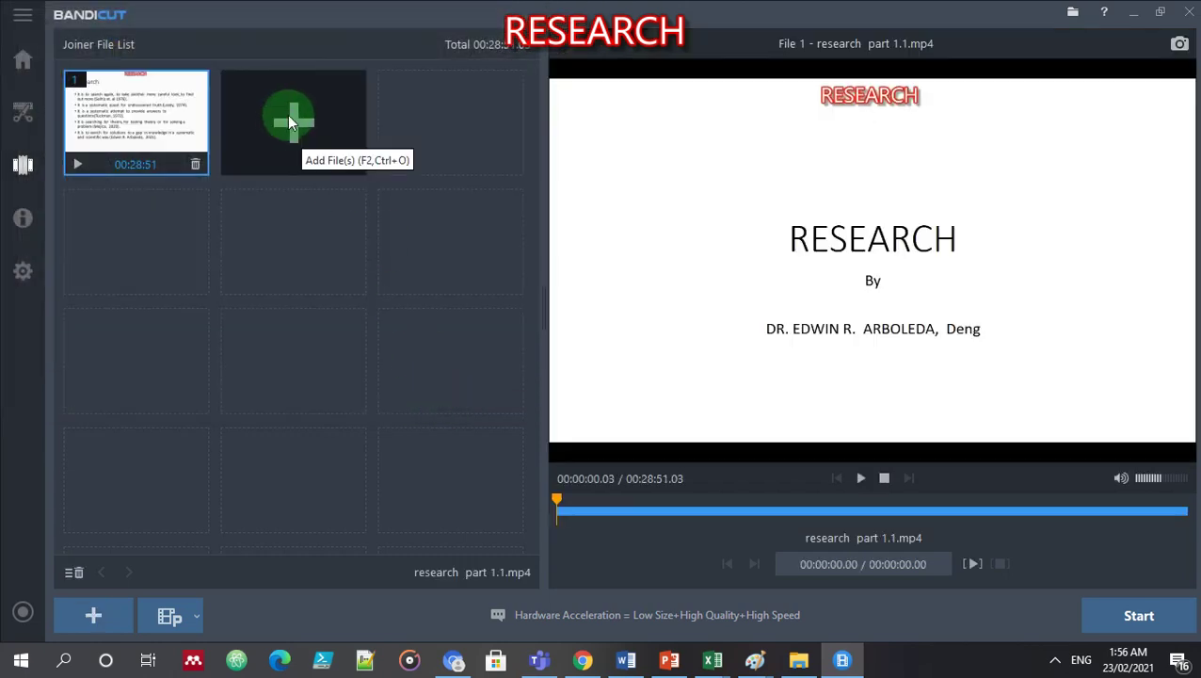
- Add research part2.2.mp4 from the 1- Project Youtube folder as the second file to join
left_click(288, 115)
left_click_drag(519, 192, 518, 300)
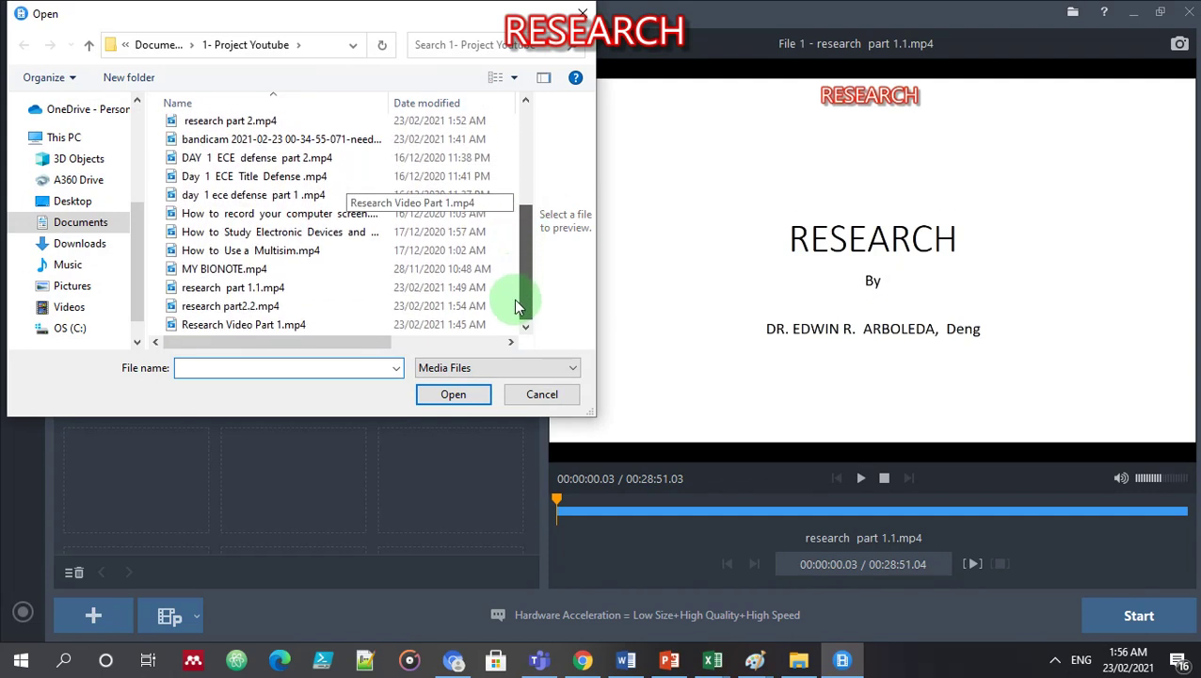
left_click(298, 307)
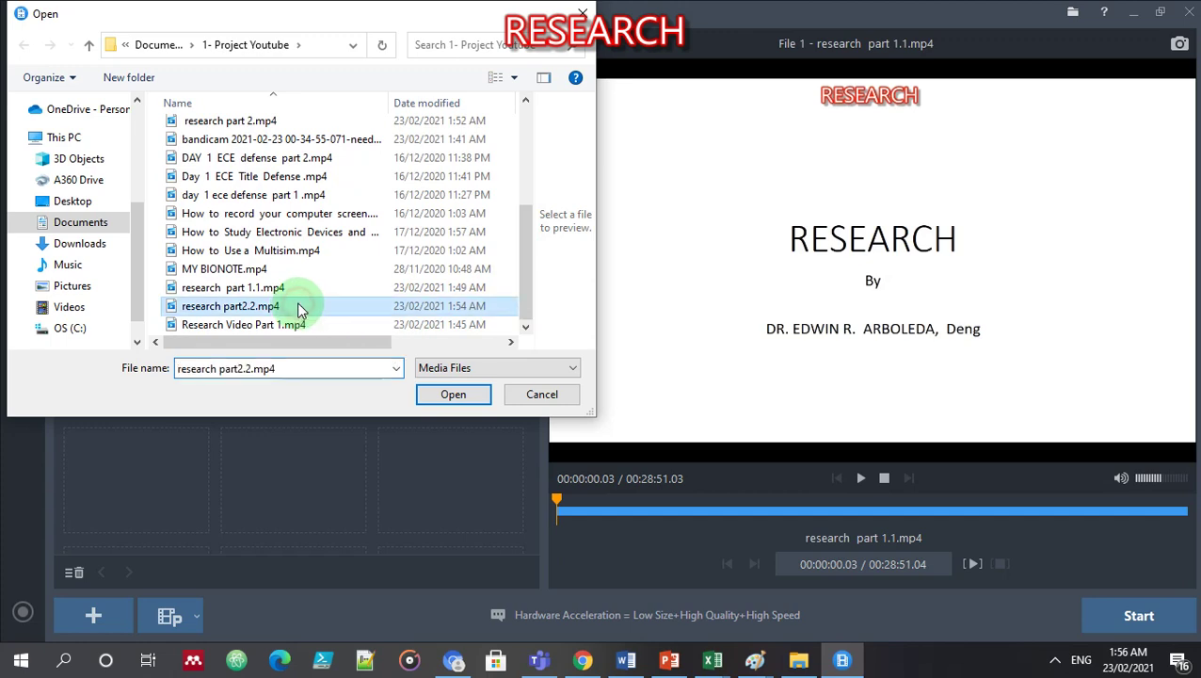
left_click(448, 395)
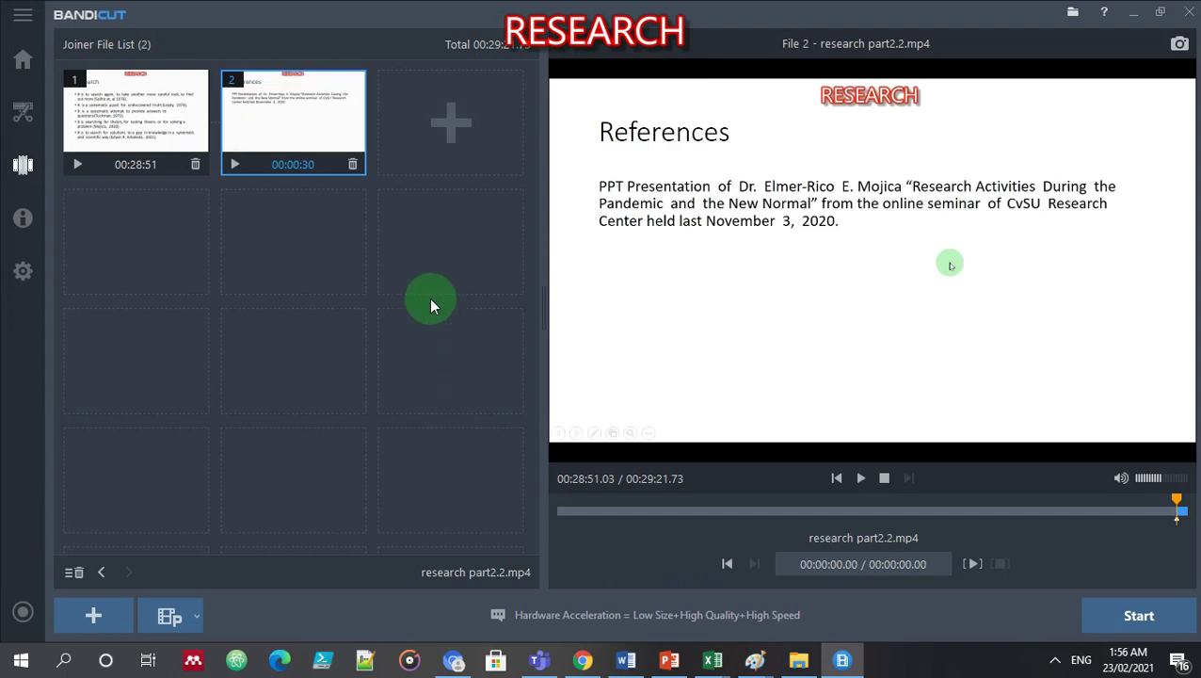